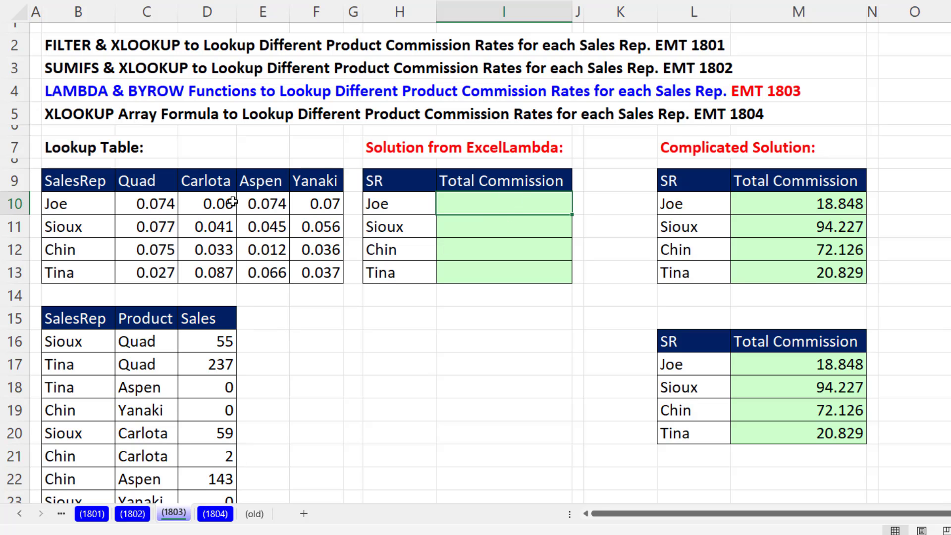
Review the XLOOKUP formula in E16 and the SUMIFS formula in I10 on sheet (1802)
click(137, 516)
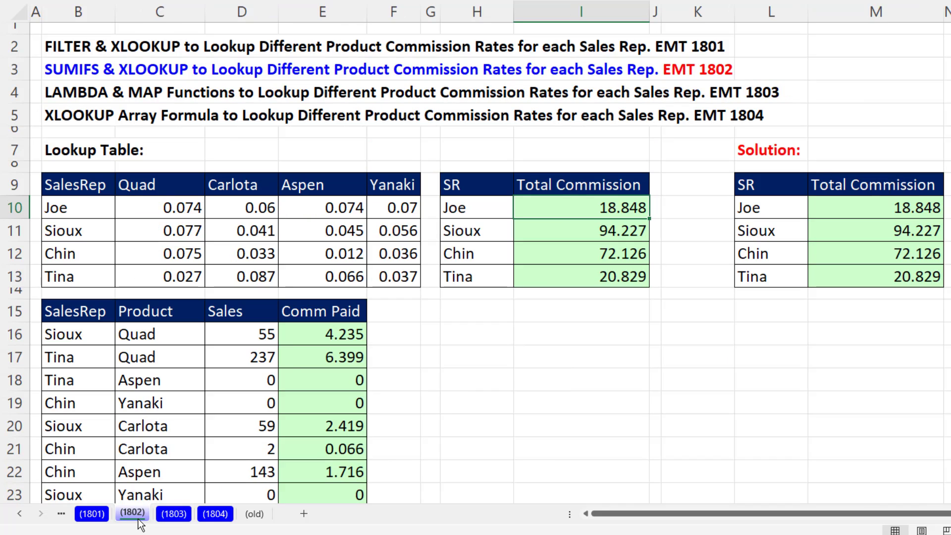
double_click(300, 336)
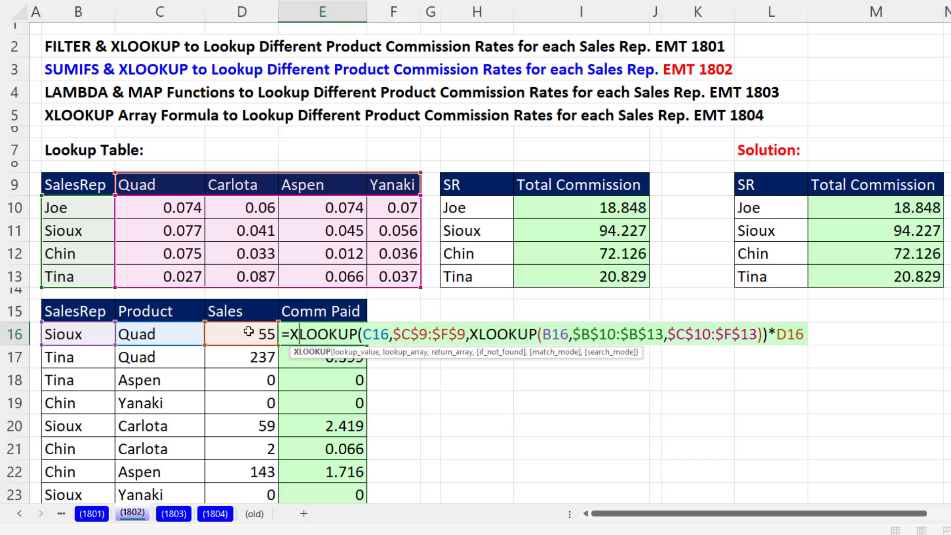
key(Escape)
double_click(596, 210)
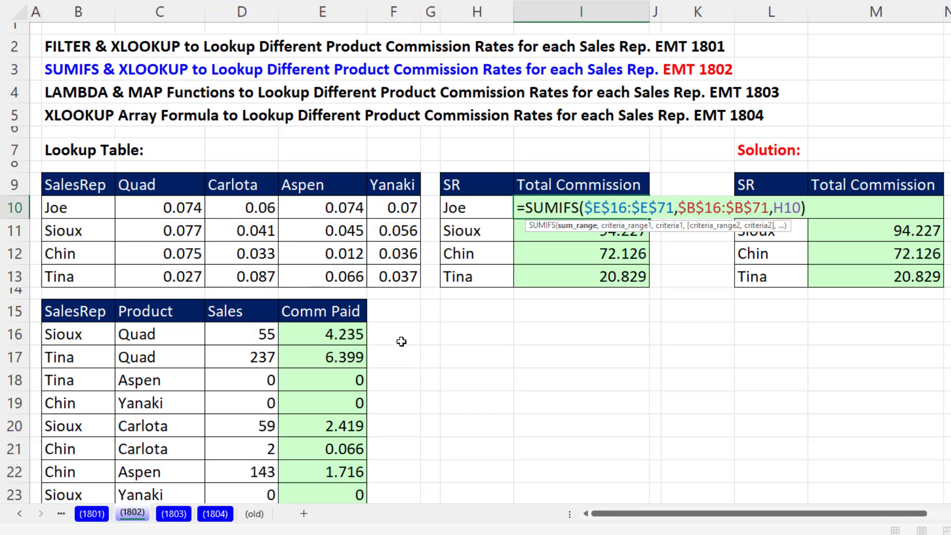
key(Escape)
Return to sheet (1803) and examine the BYROW formula in the first Total Commission cell under Complicated Solution
key(ctrl+Page_Down)
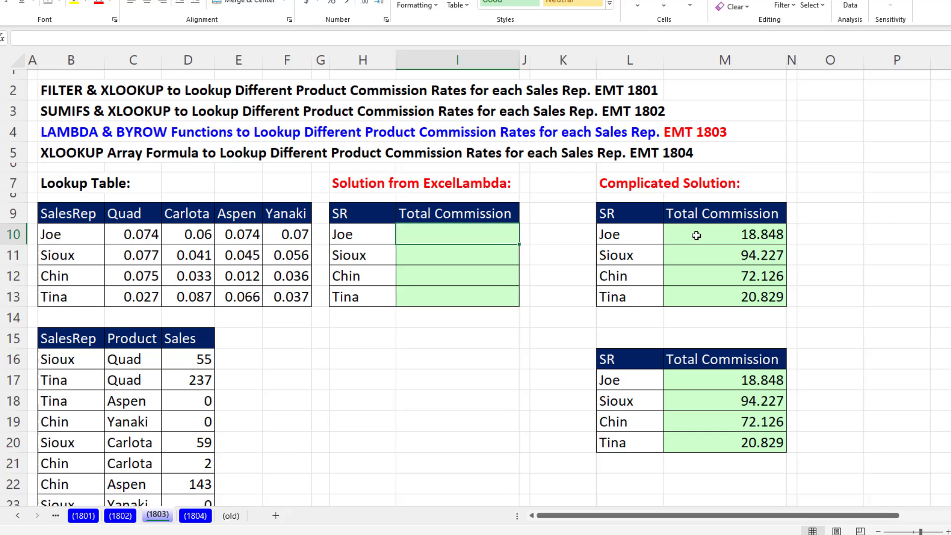
double_click(783, 200)
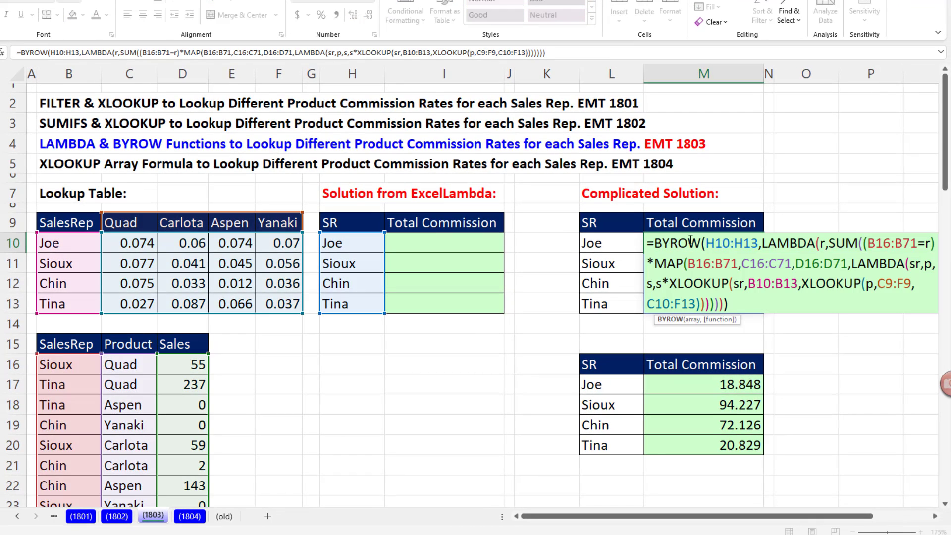
key(Escape)
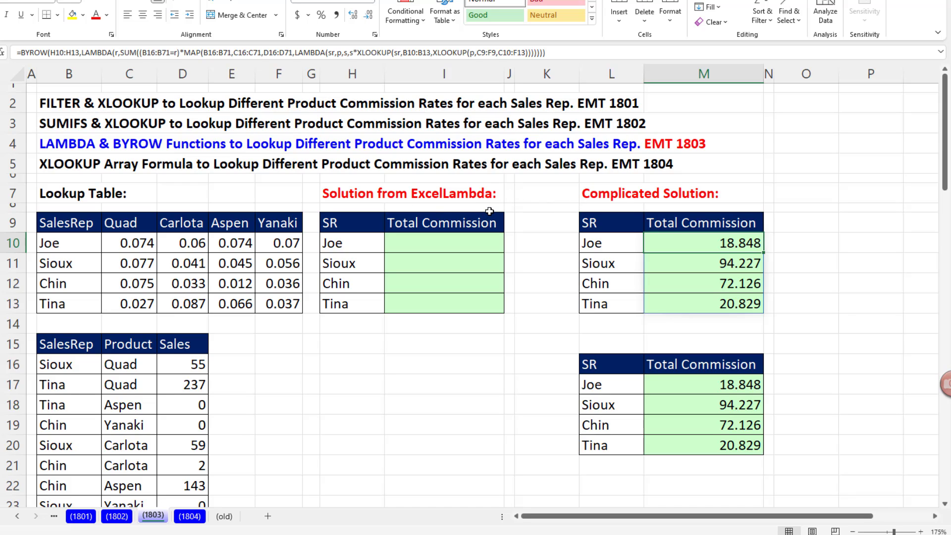
Begin an XLOOKUP in I10 with the products C16:C71 as lookup value and the headers C9:F9 as lookup array
click(396, 243)
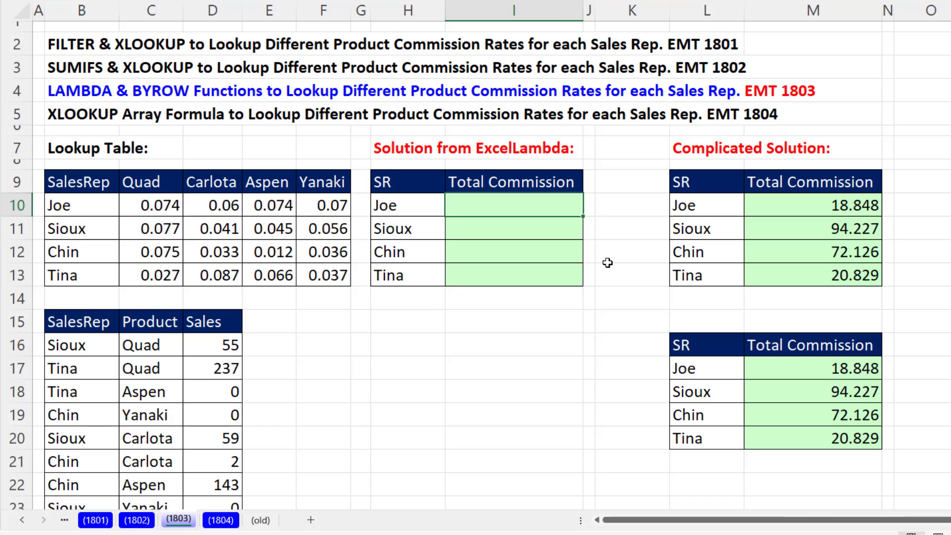
text(=xl)
key(Tab)
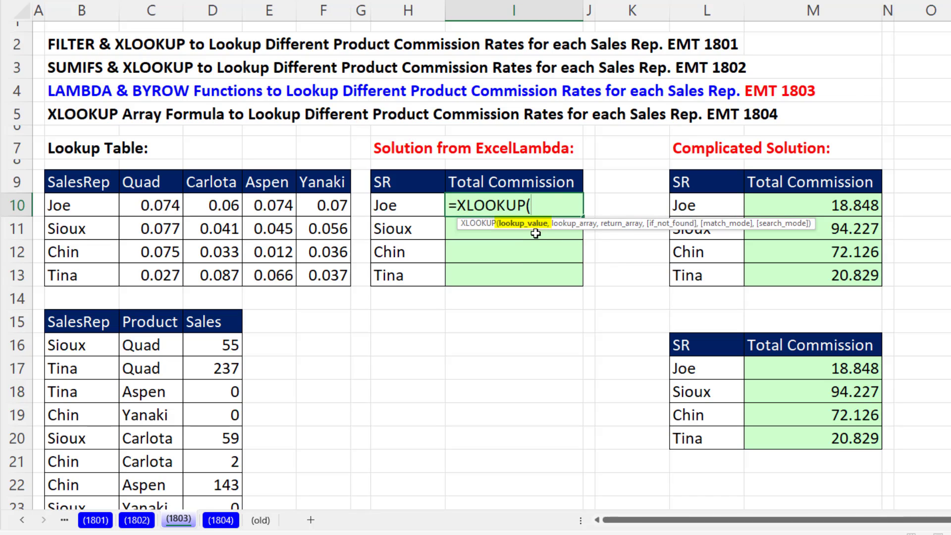
click(149, 350)
key(ctrl+shift+Down)
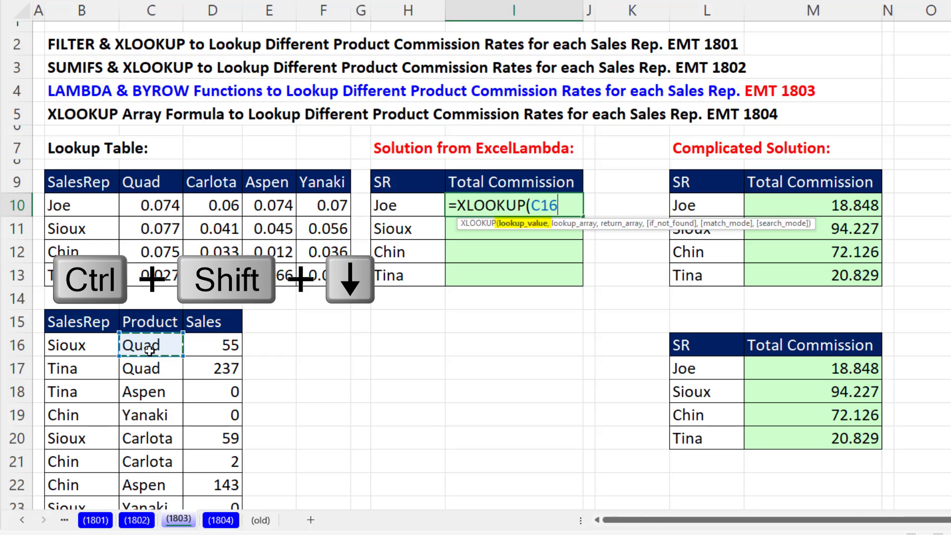
key(ctrl+BackSpace)
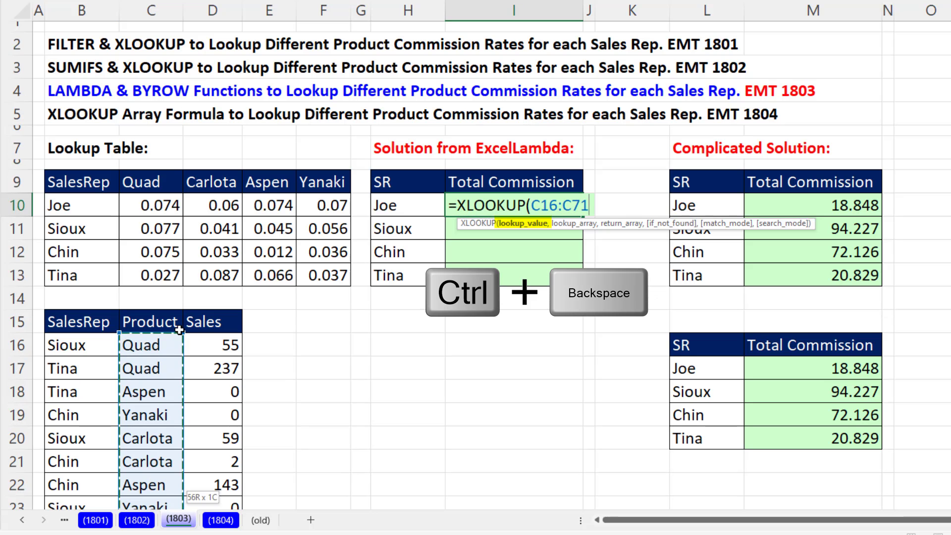
text(,)
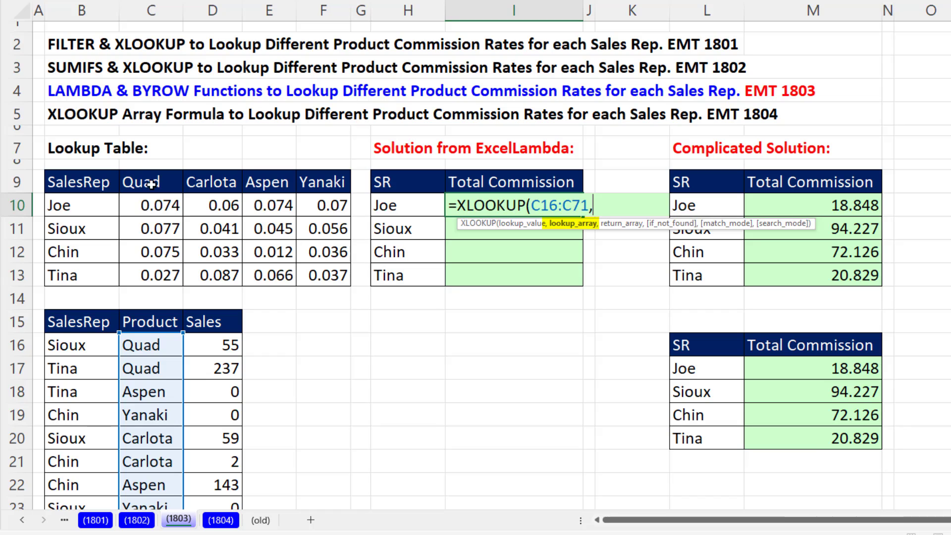
drag(151, 184, 350, 185)
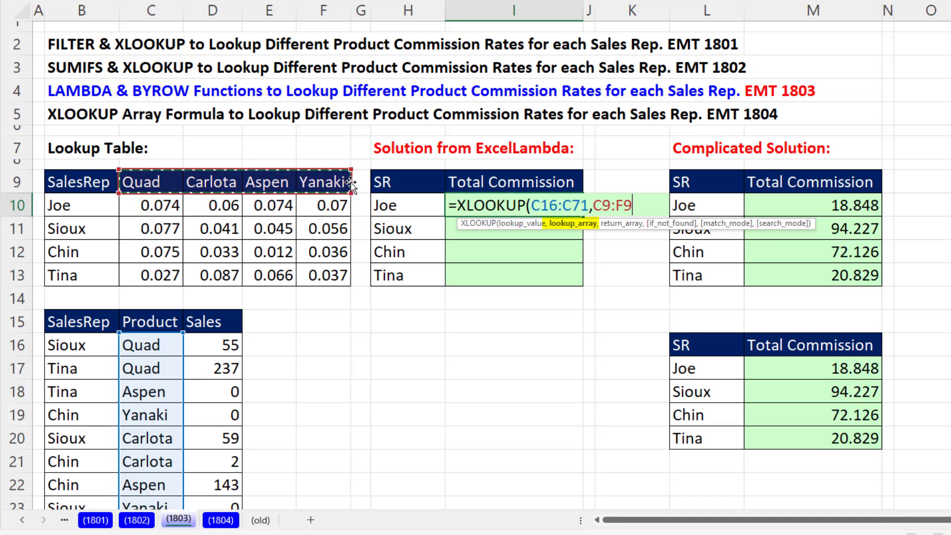
text(,)
drag(155, 206, 337, 206)
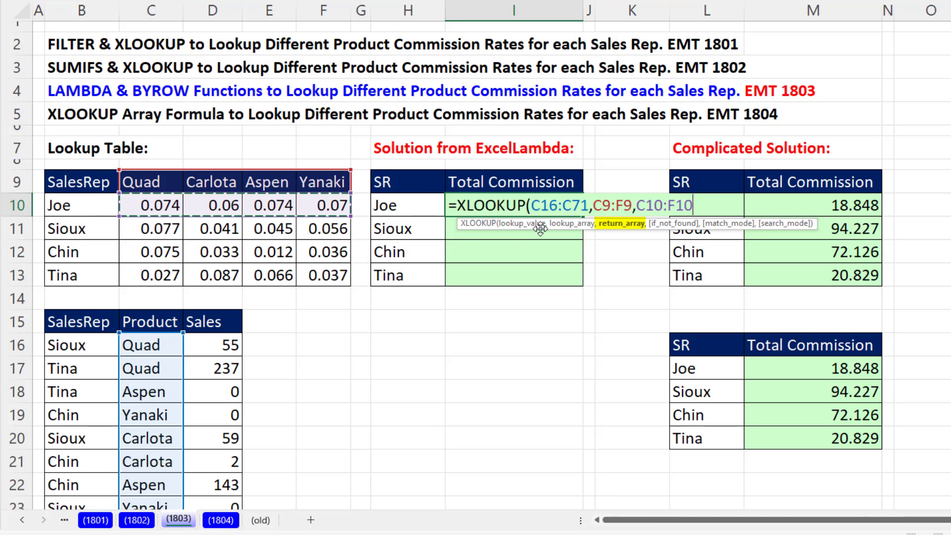
key(BackSpace)
key(BackSpace)
key(BackSpace)
key(BackSpace)
key(BackSpace)
key(BackSpace)
key(BackSpace)
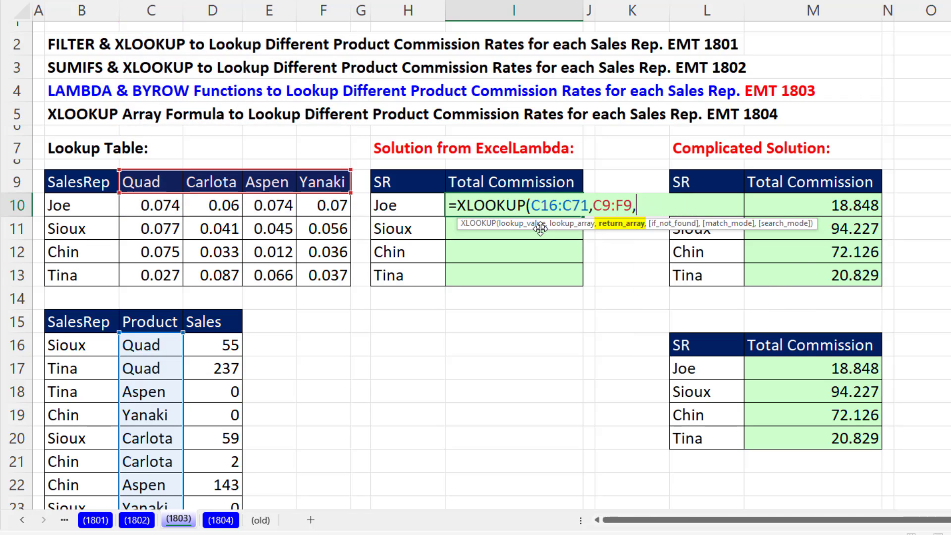
Nest XLOOKUP(H10,B10:B13,C10:F13) as the return array and enter the completed formula in I10
text(XLOOKUP()
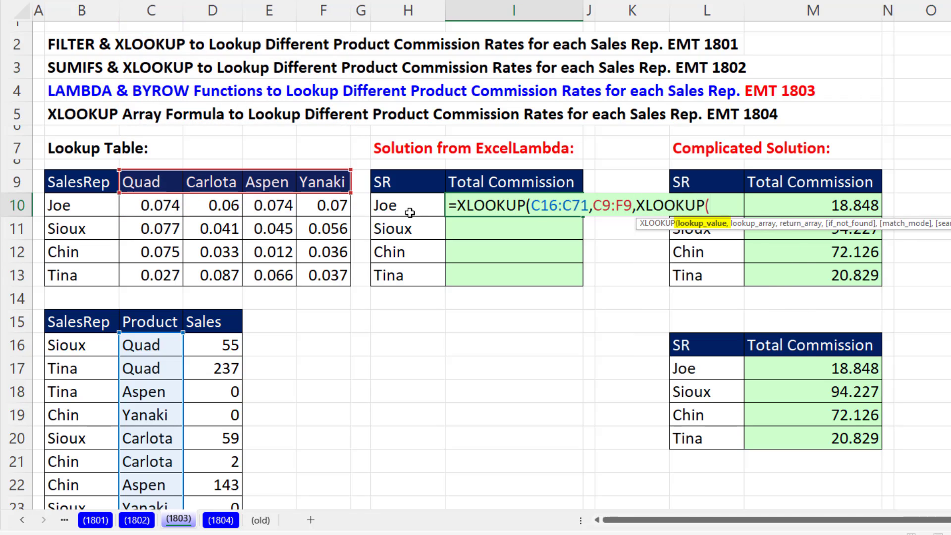
click(406, 211)
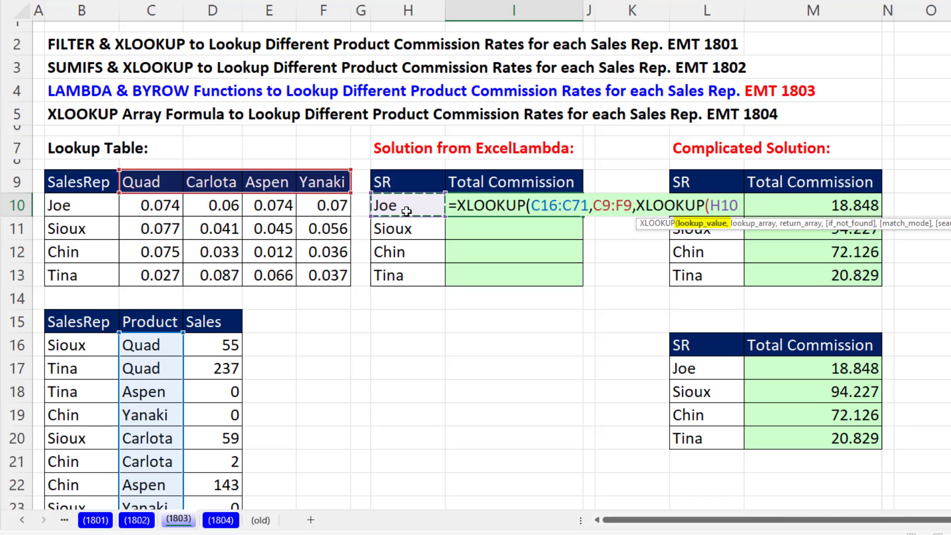
text(,)
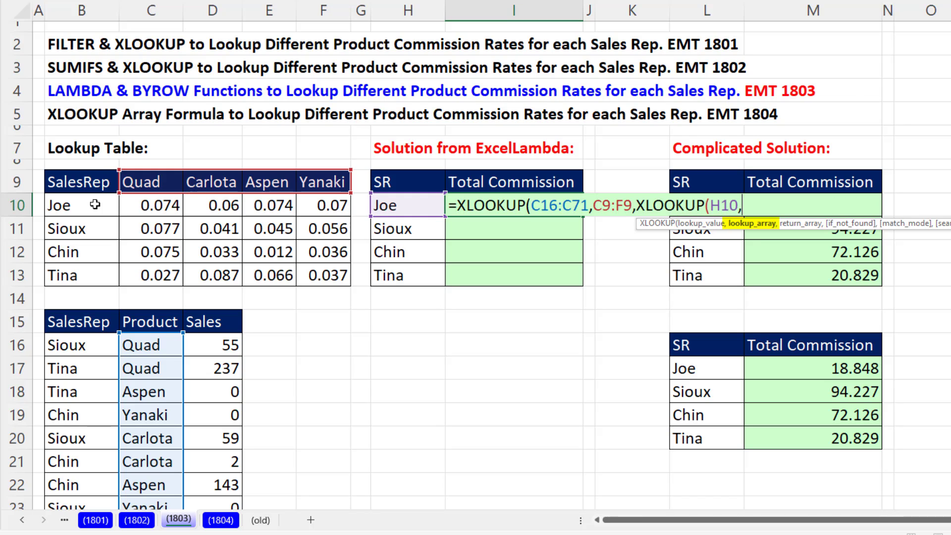
drag(93, 206, 90, 276)
text(,)
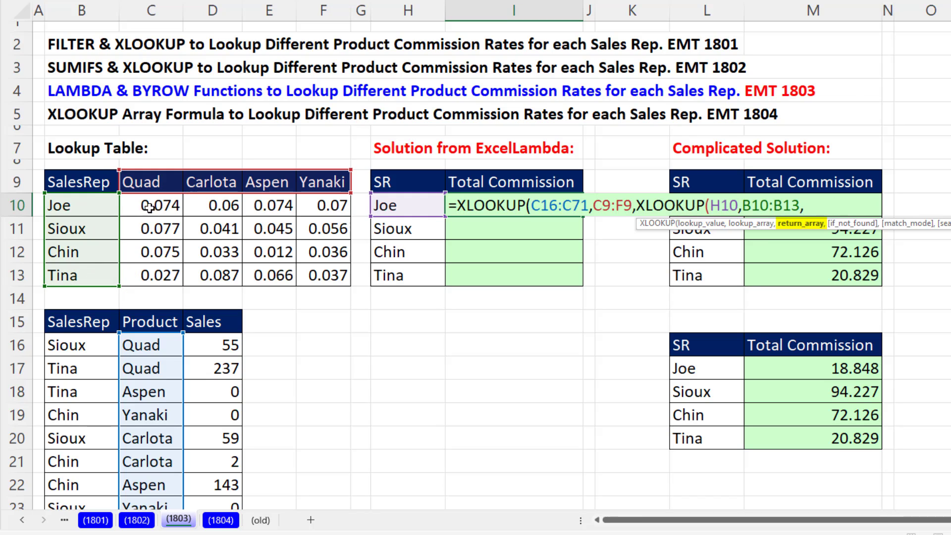
drag(151, 205, 318, 286)
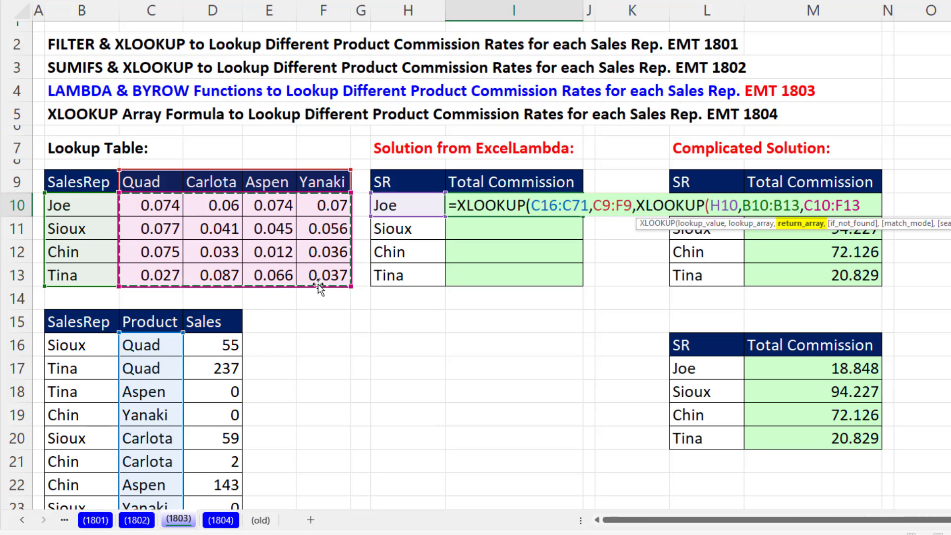
text())
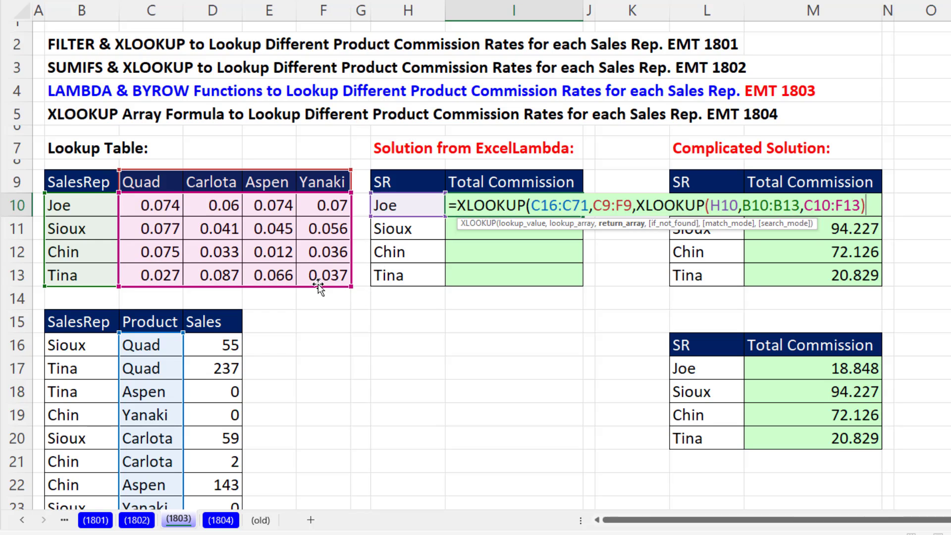
text())
key(Return)
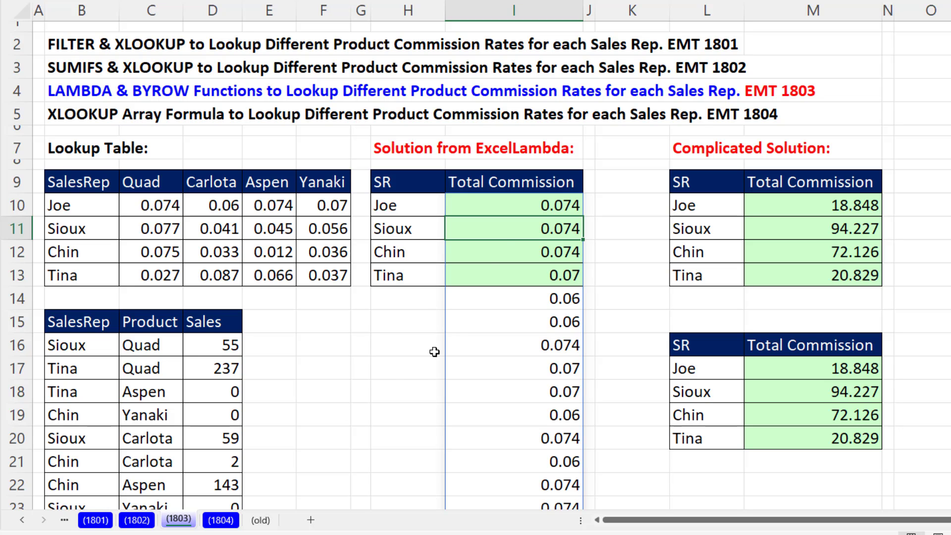
Multiply the I10 formula by the sales rep test (B16:B71=H10) and enter it
double_click(512, 207)
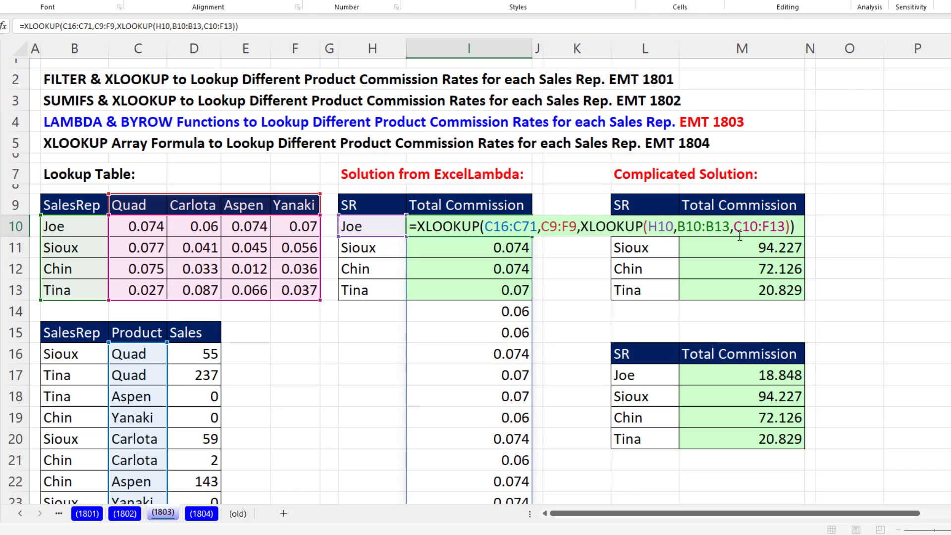
text(*()
click(94, 356)
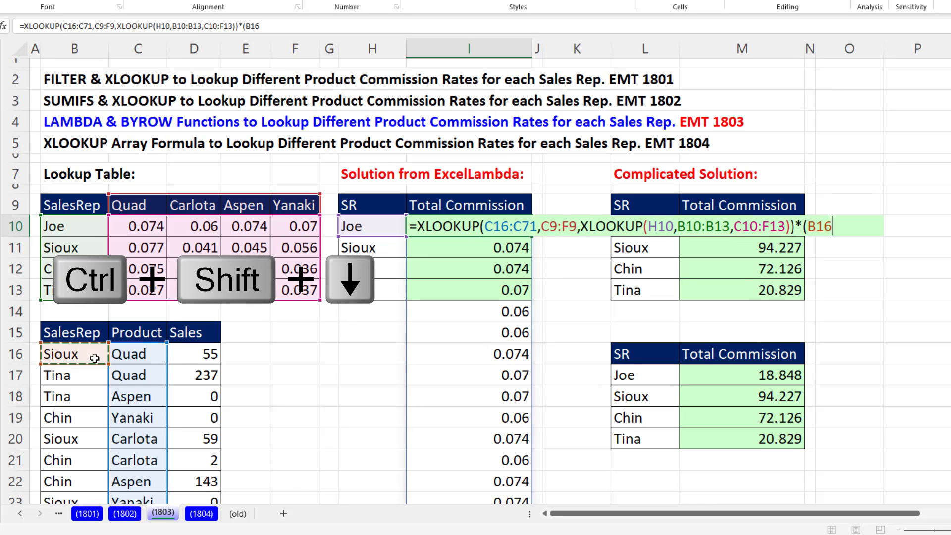
key(ctrl+shift+Down)
key(ctrl+BackSpace)
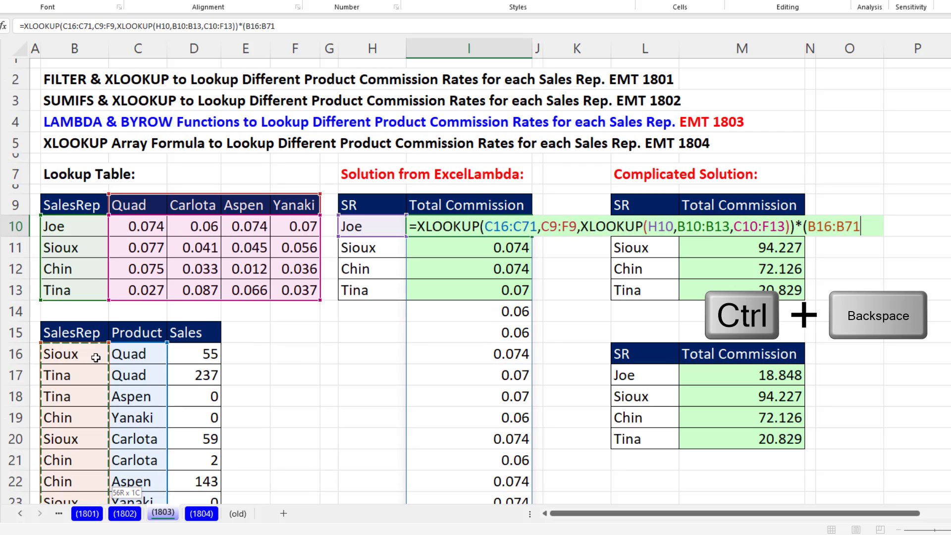
text(=)
click(374, 227)
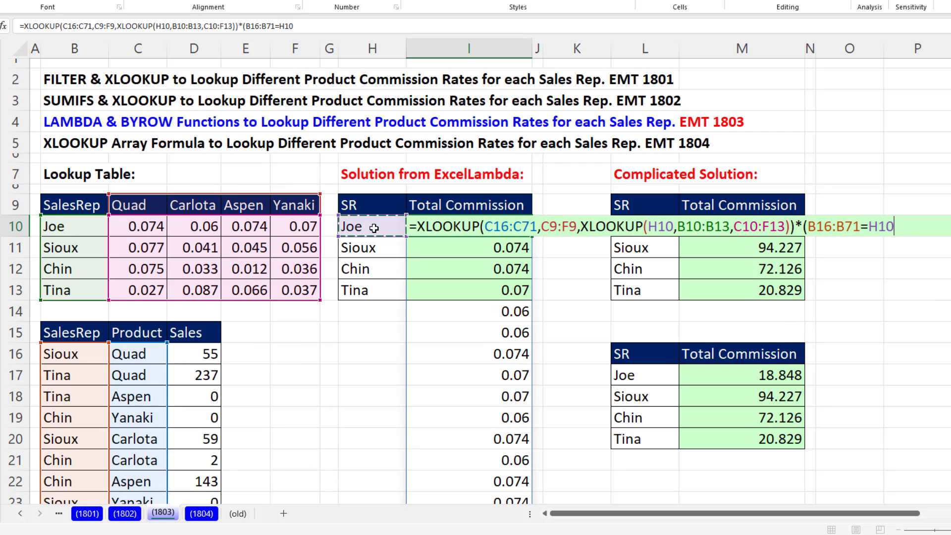
text())
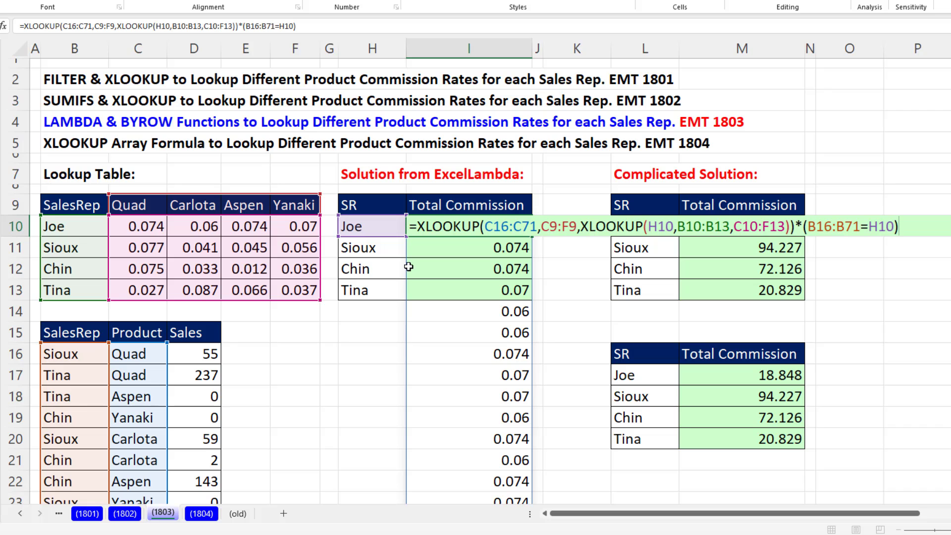
key(Return)
Multiply the I10 formula by the sales amounts in D16:D71 as well and enter it
scroll(409, 268, down, 4)
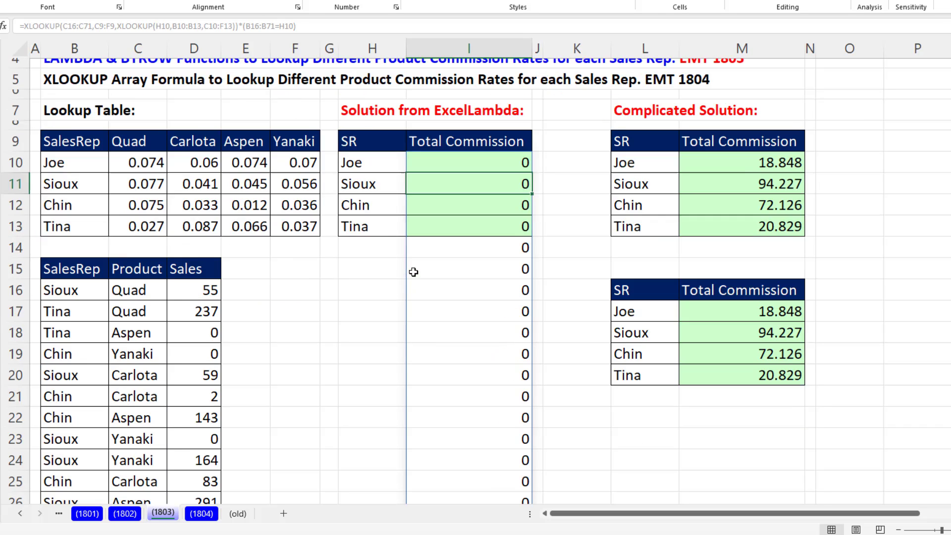
scroll(532, 334, down, 5)
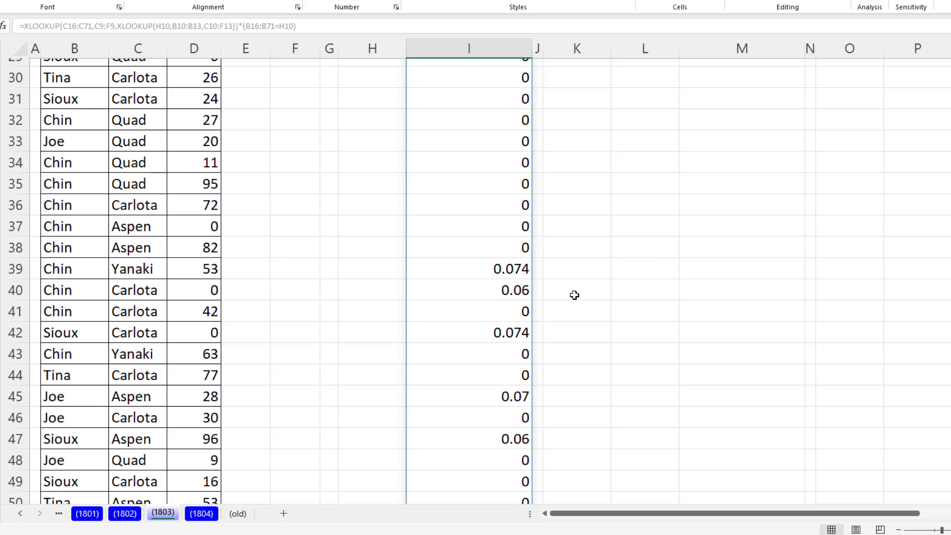
scroll(574, 295, up, 9)
key(F2)
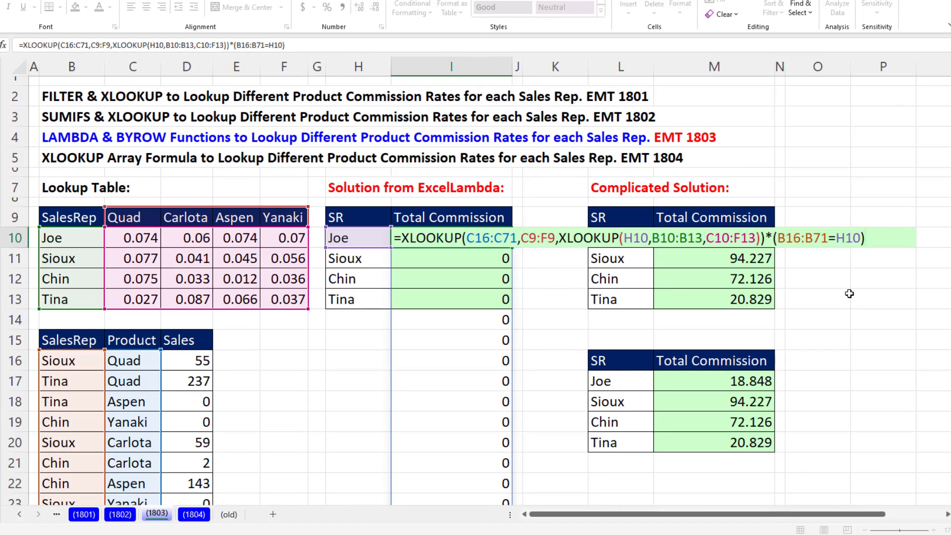
click(193, 364)
key(ctrl+shift+Down)
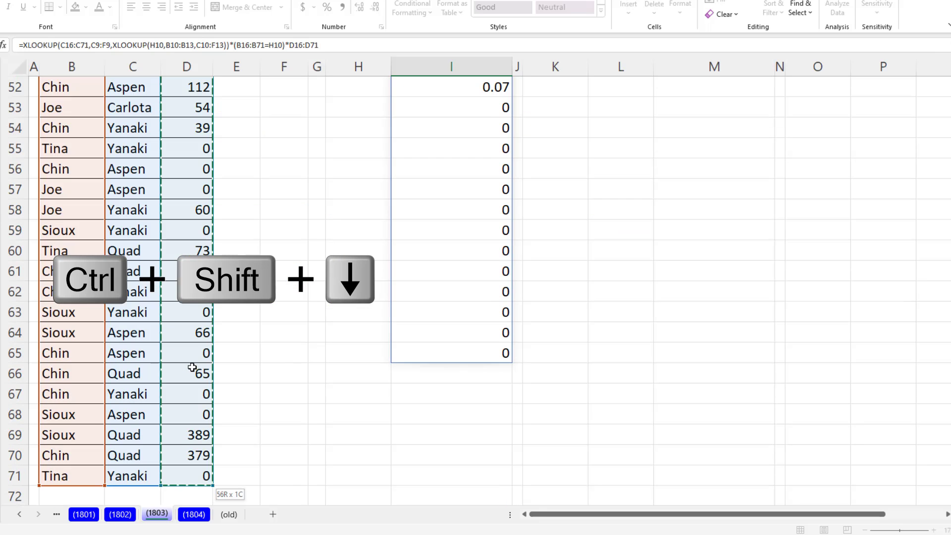
key(ctrl+BackSpace)
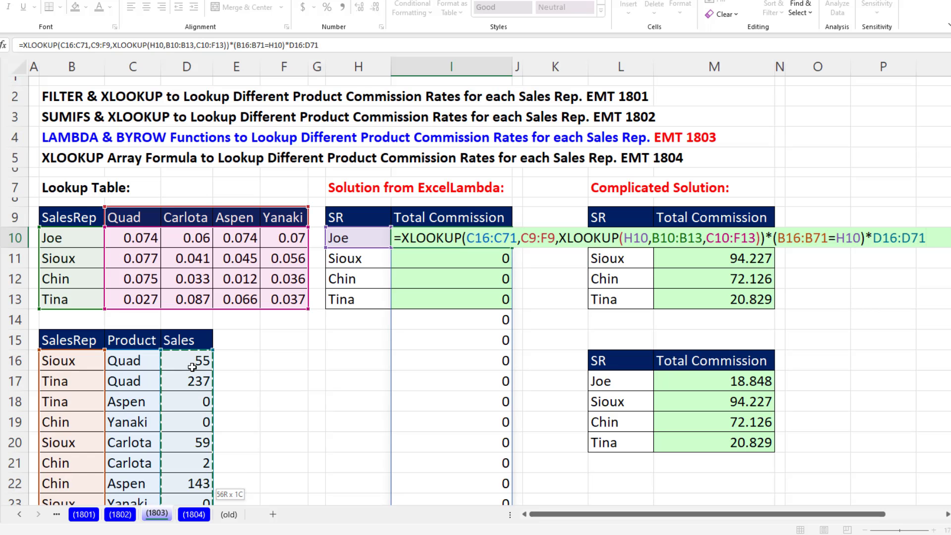
key(Return)
Check the spilled commission amounts down column I and wrap the I10 formula in SUM
scroll(419, 398, down, 1)
scroll(420, 399, down, 3)
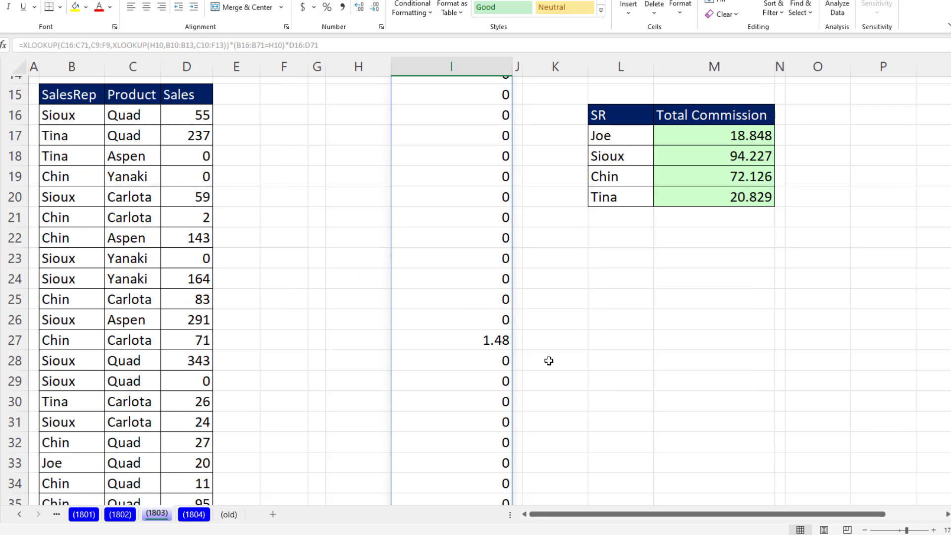
scroll(523, 369, down, 7)
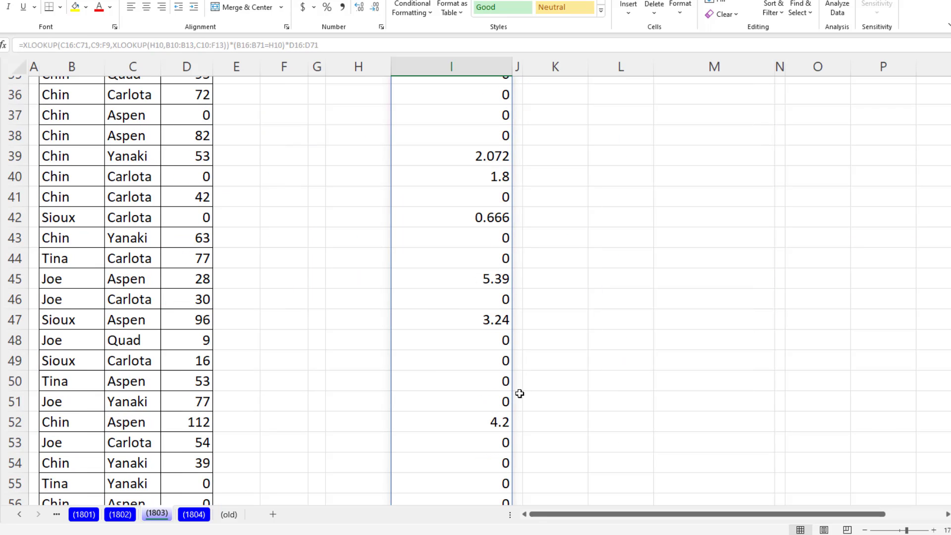
scroll(520, 394, up, 4)
scroll(525, 411, down, 2)
scroll(525, 408, up, 10)
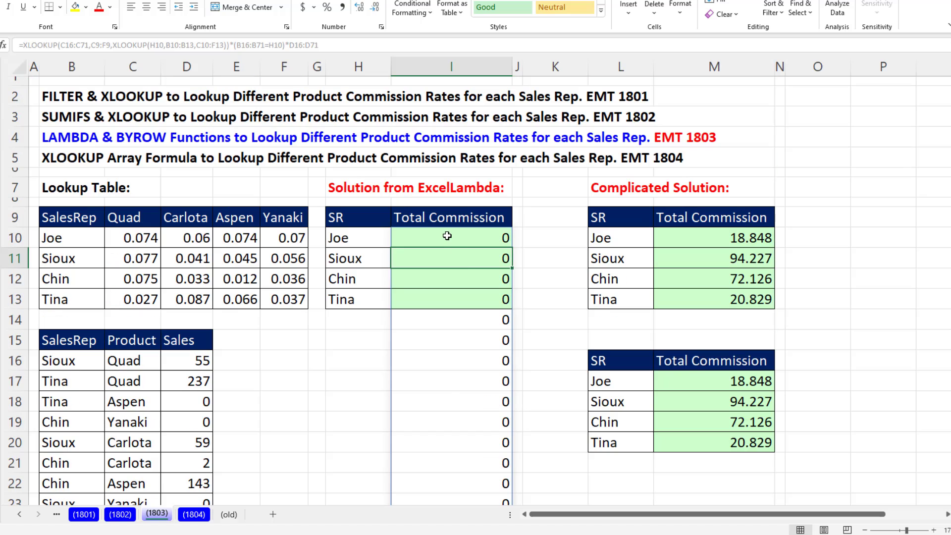
click(448, 236)
key(F2)
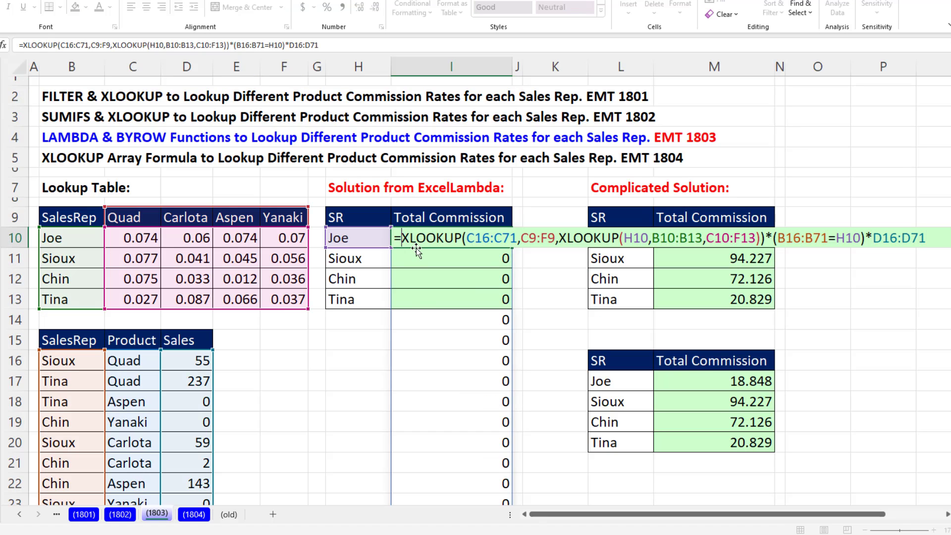
text(SUM()
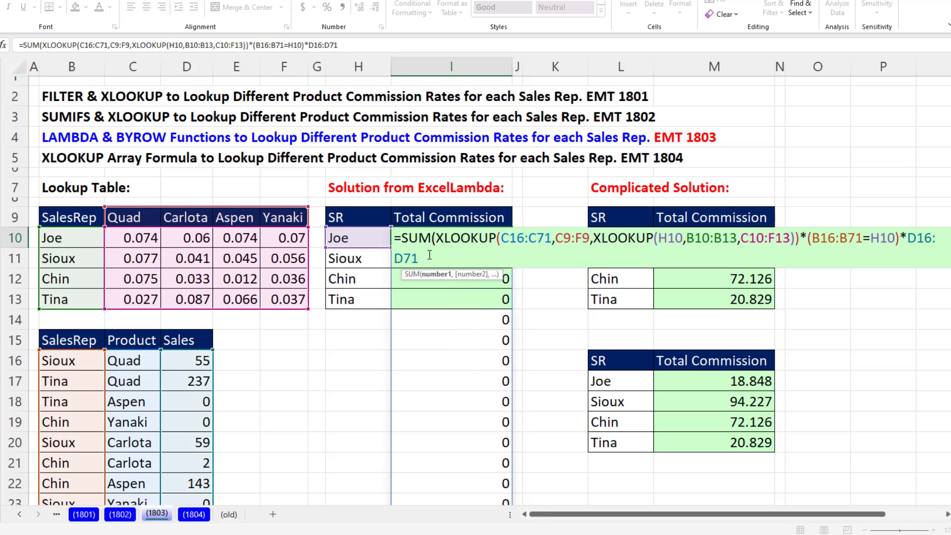
text())
key(ctrl+Return)
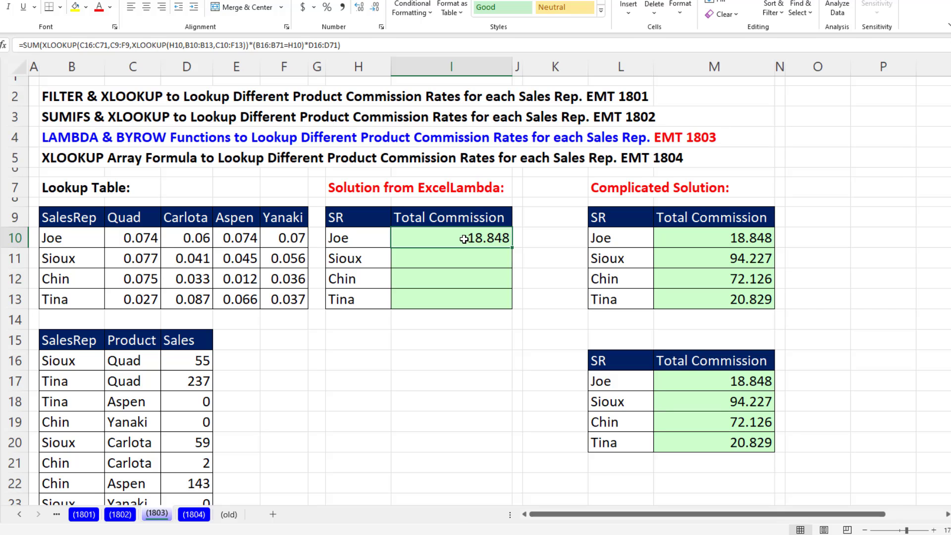
Try the range H10:H13 in place of H10 in both the nested XLOOKUP and the sales rep test of I10
key(F2)
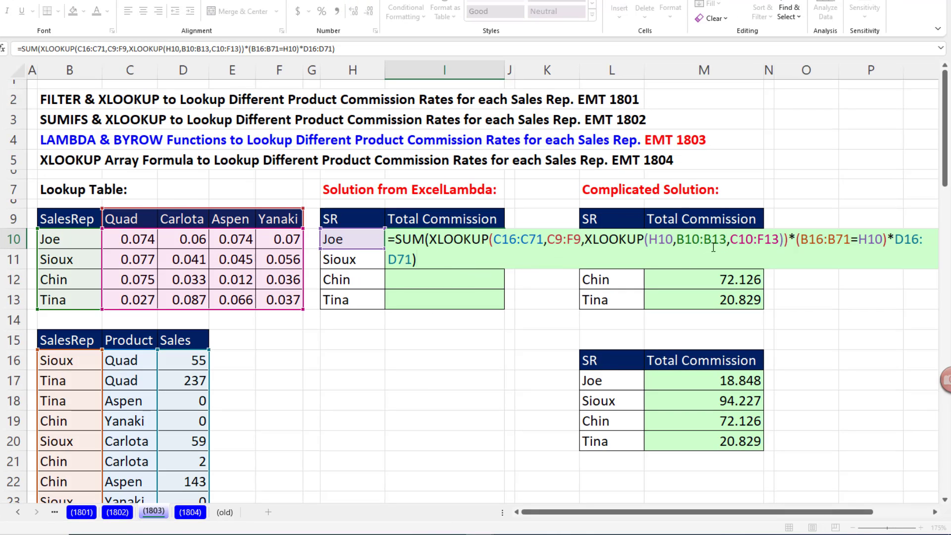
double_click(659, 249)
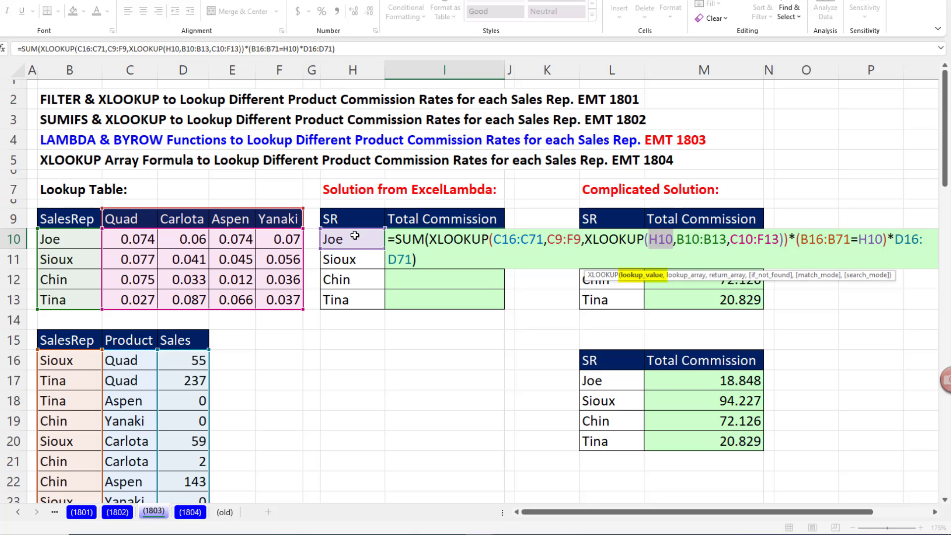
drag(352, 237, 337, 299)
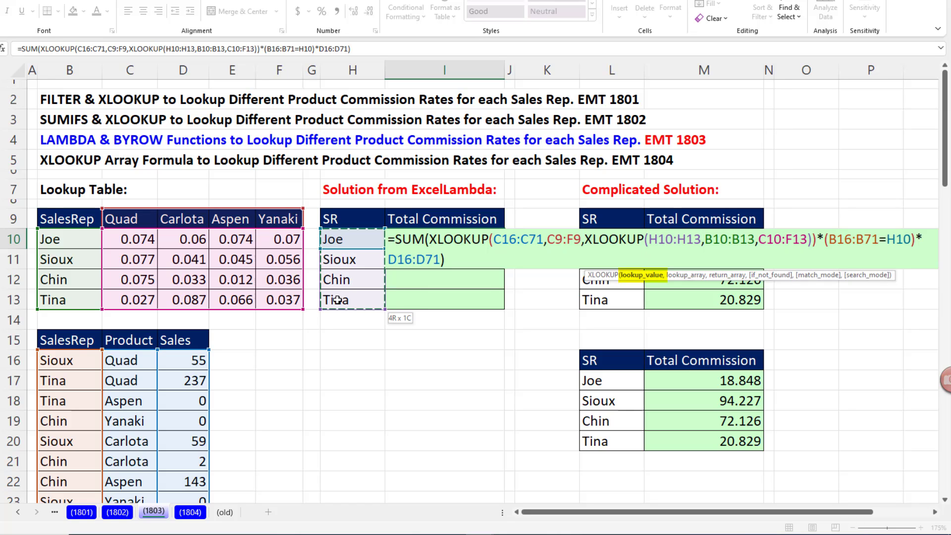
click(895, 239)
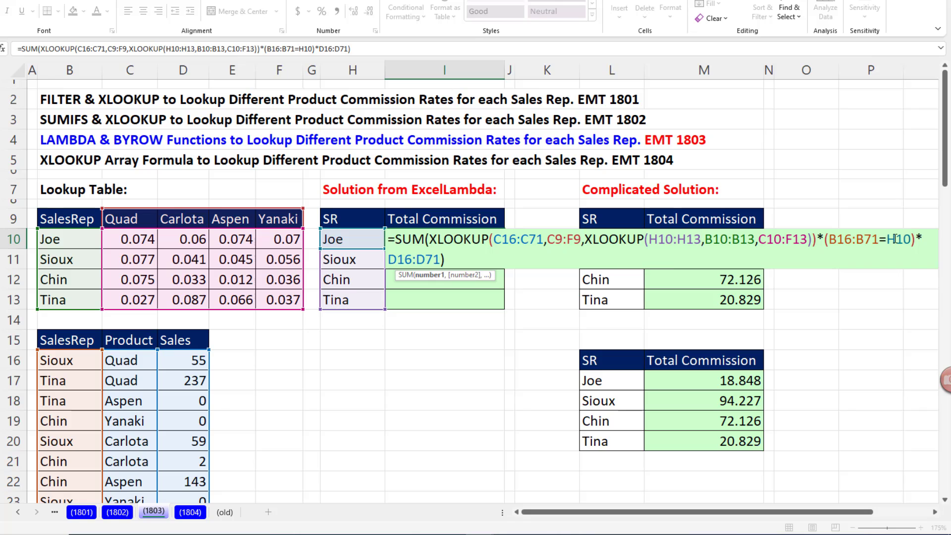
double_click(895, 238)
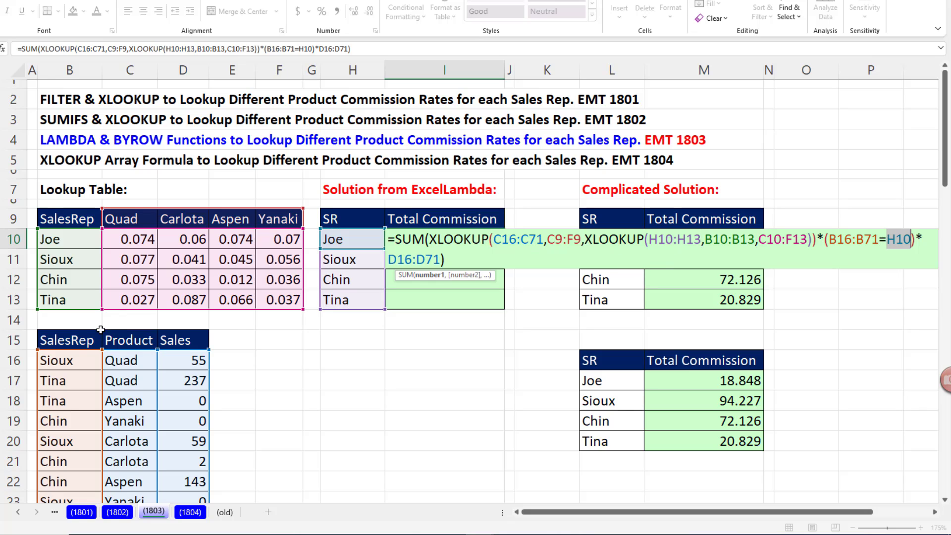
drag(339, 248, 342, 299)
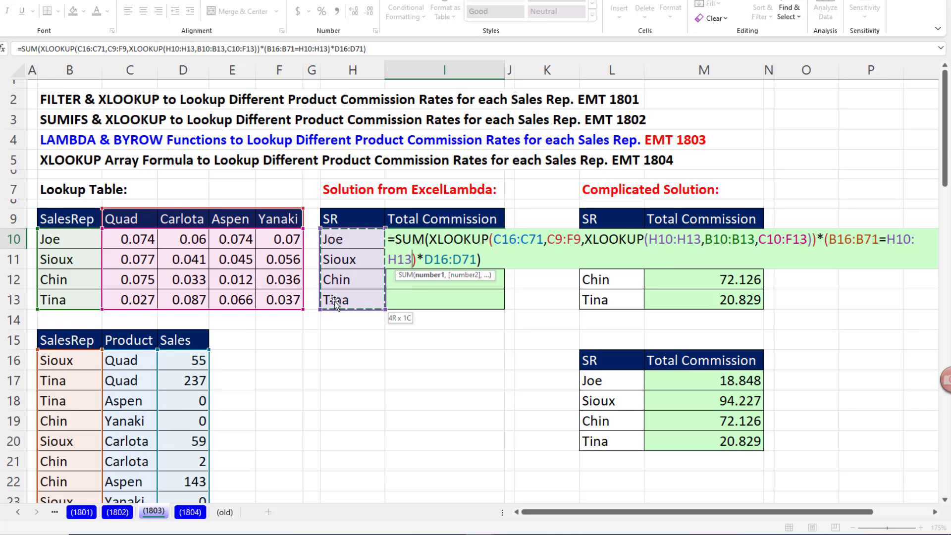
key(ctrl+Return)
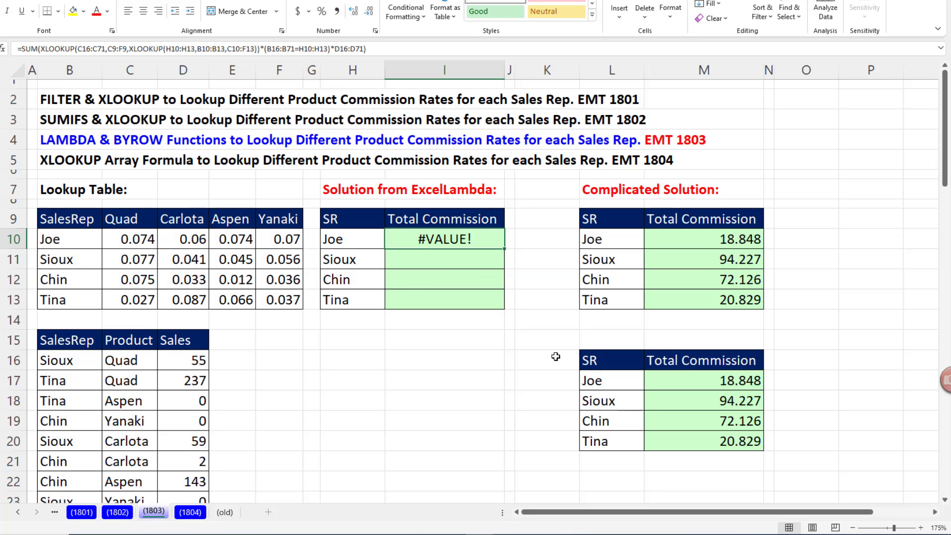
Reopen the I10 formula and begin a BYROW around the SUM with H10:H13 as its array
key(F2)
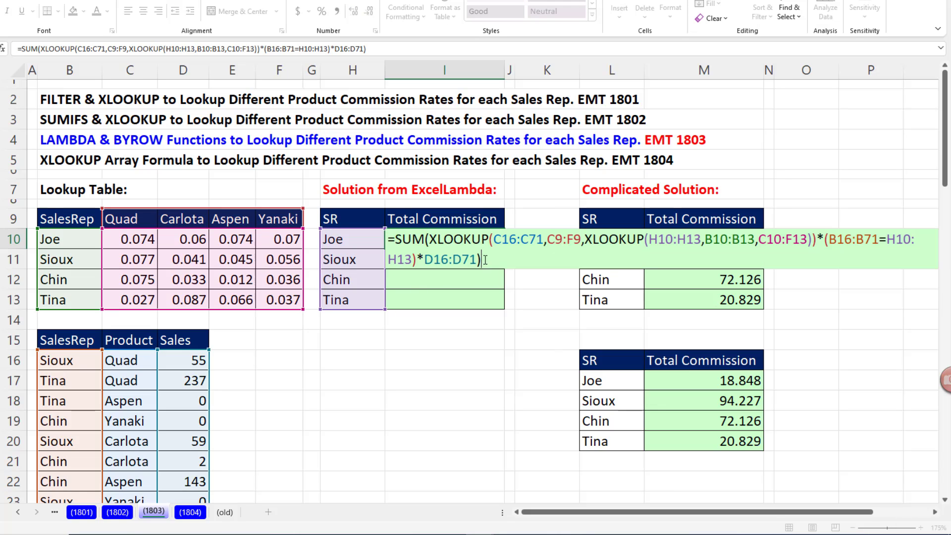
click(666, 240)
click(652, 276)
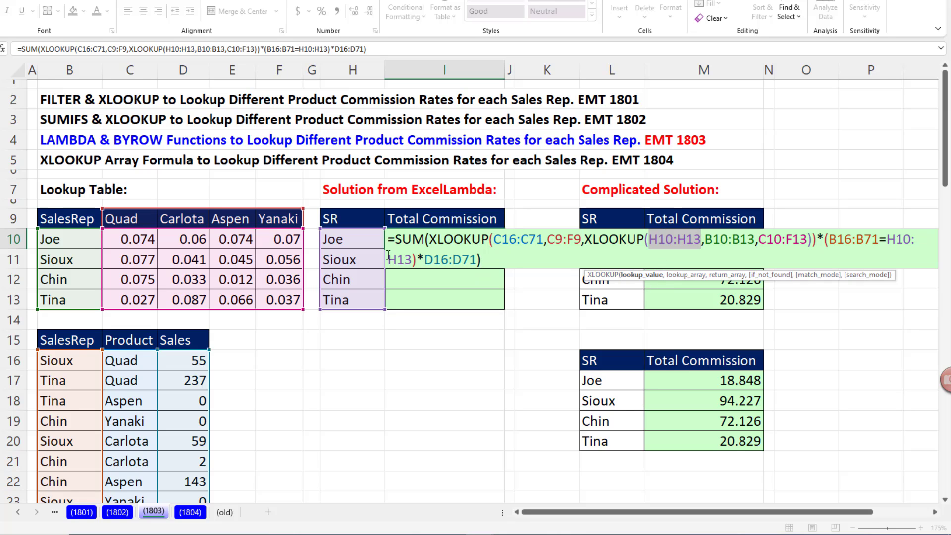
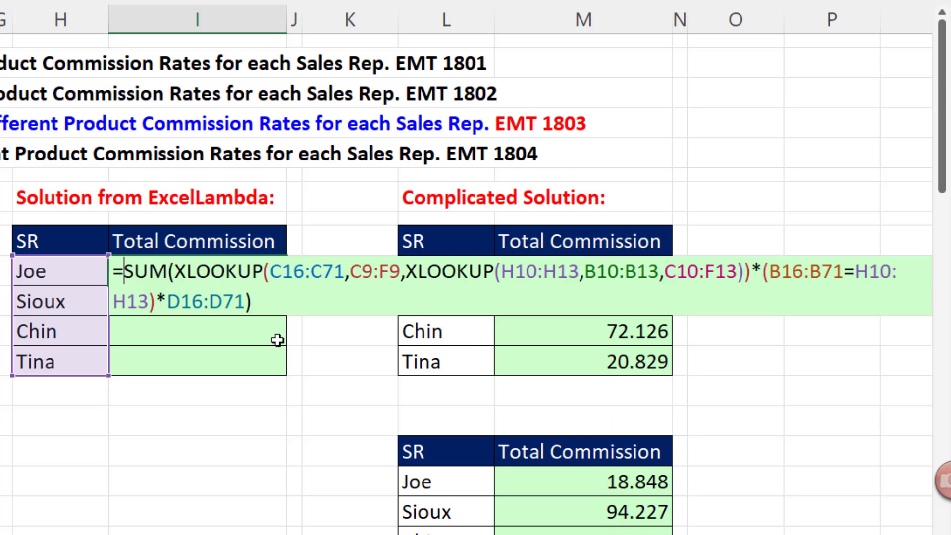
text(byr)
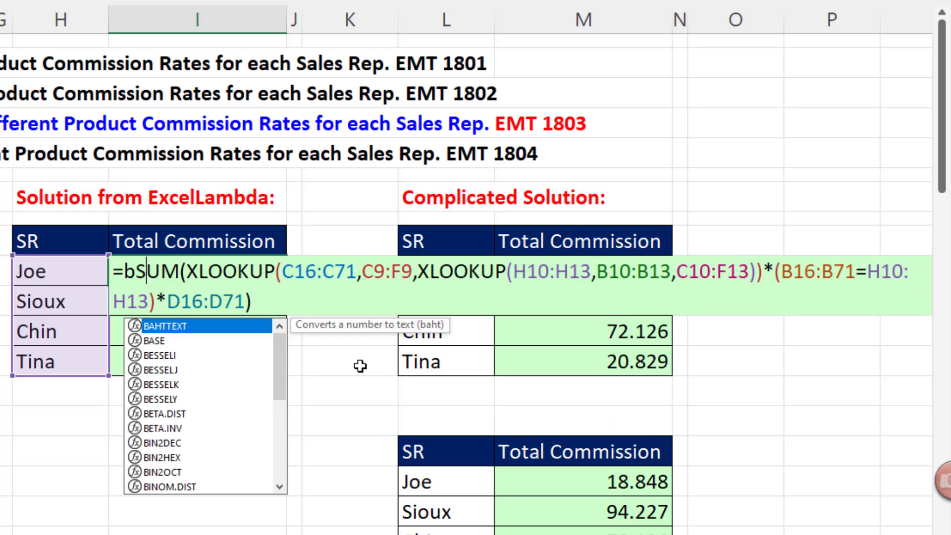
key(Tab)
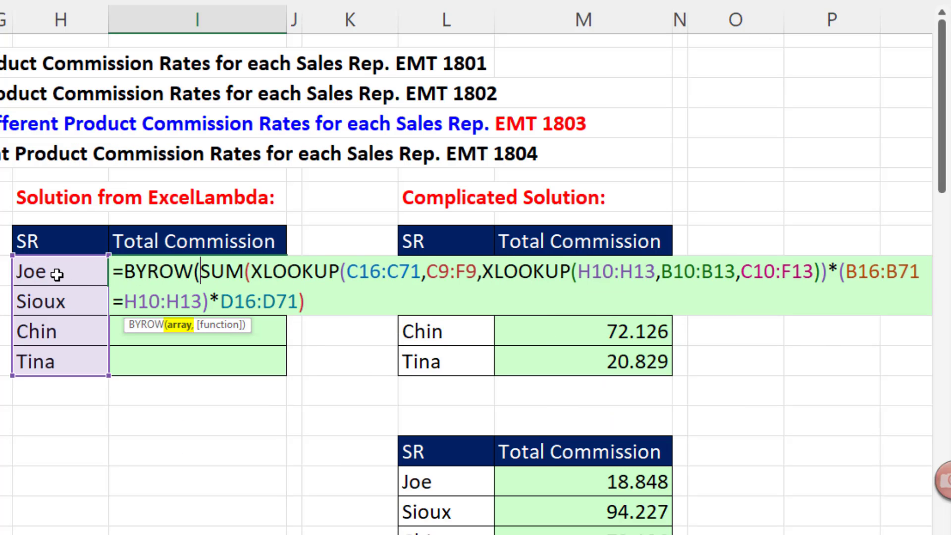
drag(57, 271, 67, 360)
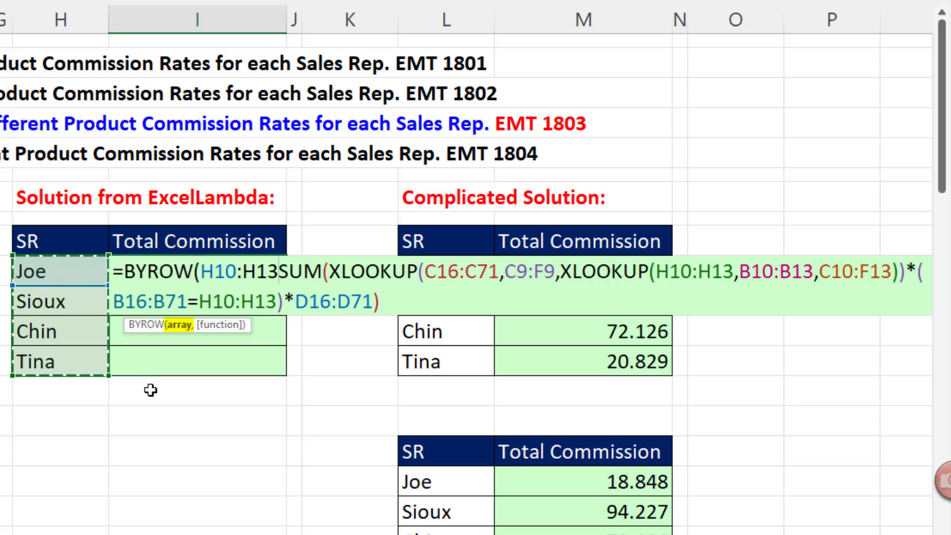
text(,)
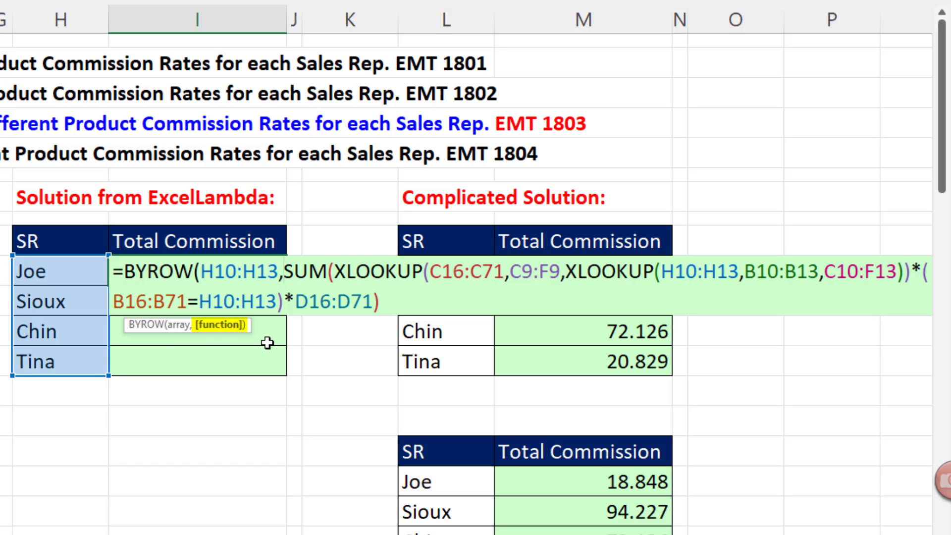
Add a LAMBDA with the parameter r as the BYROW function, using the existing SUM expression as its calculation
text(la)
key(Tab)
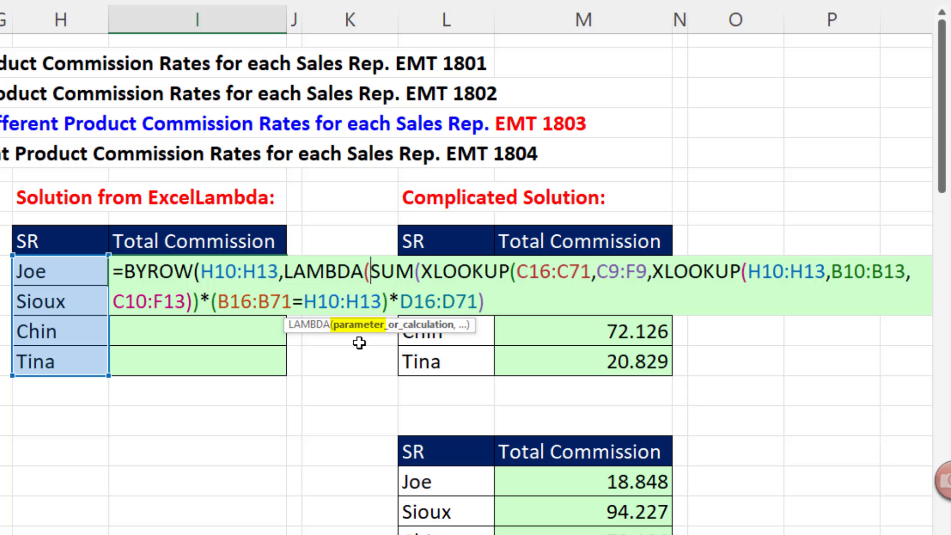
text(r)
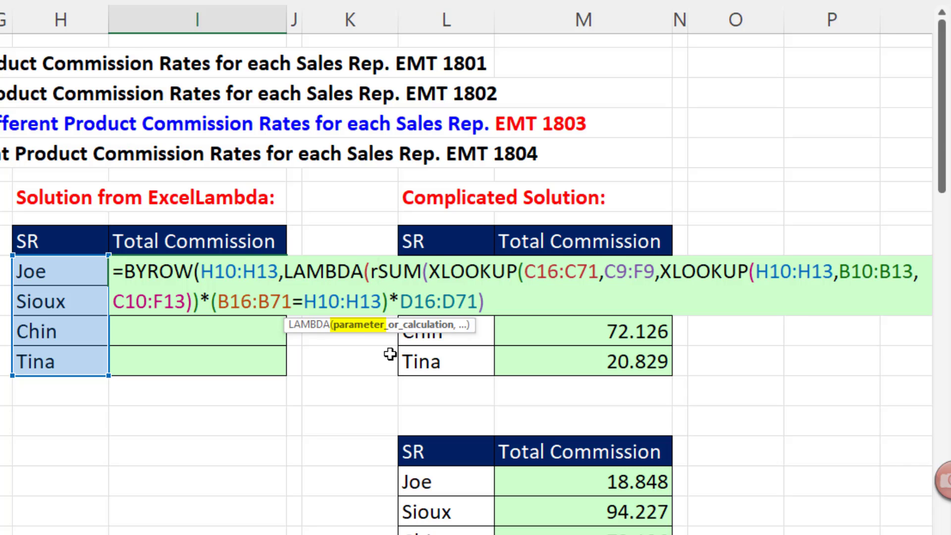
key(Right)
text(,)
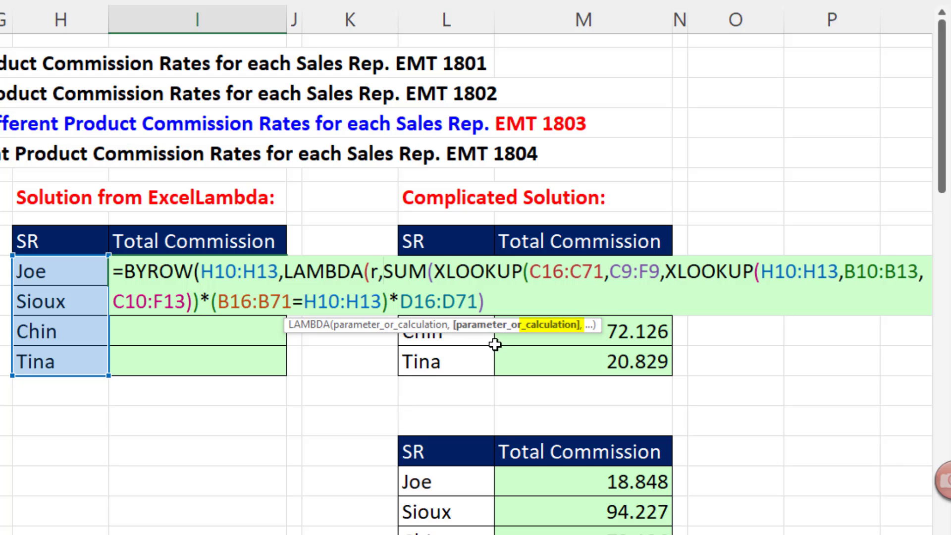
key(shift+Right)
key(shift+Right)
key(shift+Right)
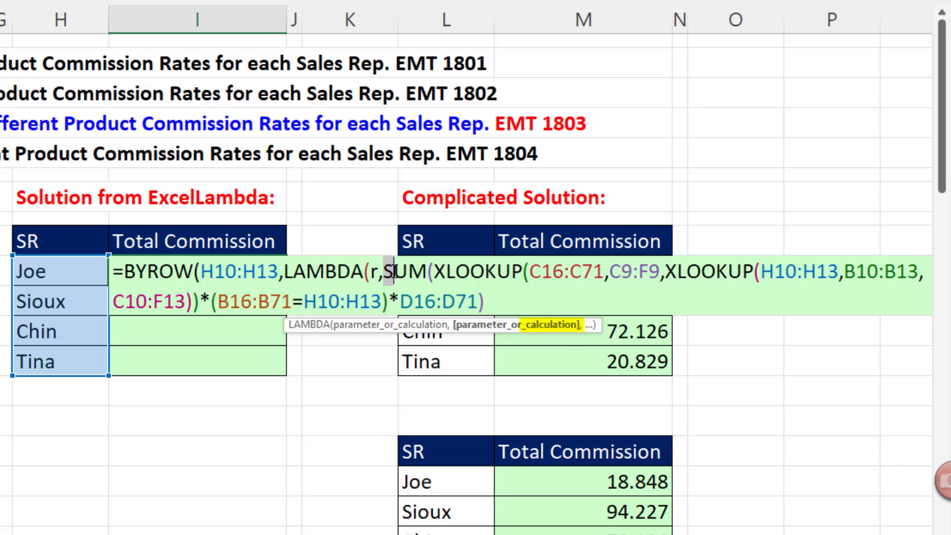
key(ctrl+shift+End)
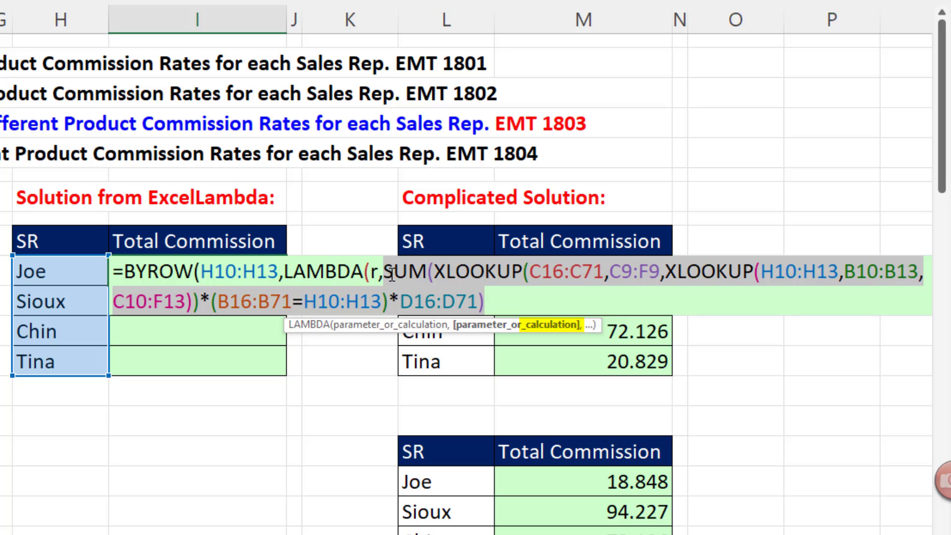
Replace both H10:H13 references inside the SUM with r, close the LAMBDA and BYROW, and enter the formula
click(802, 273)
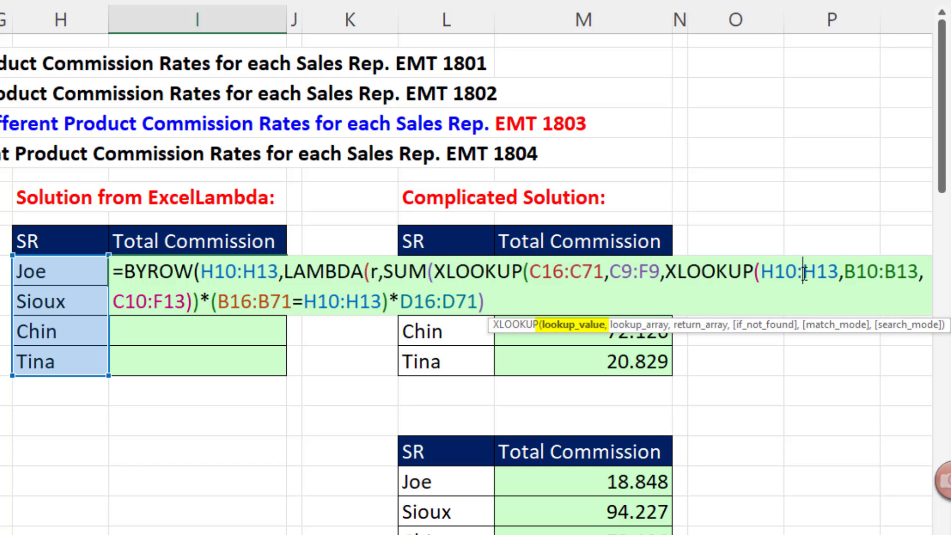
double_click(804, 273)
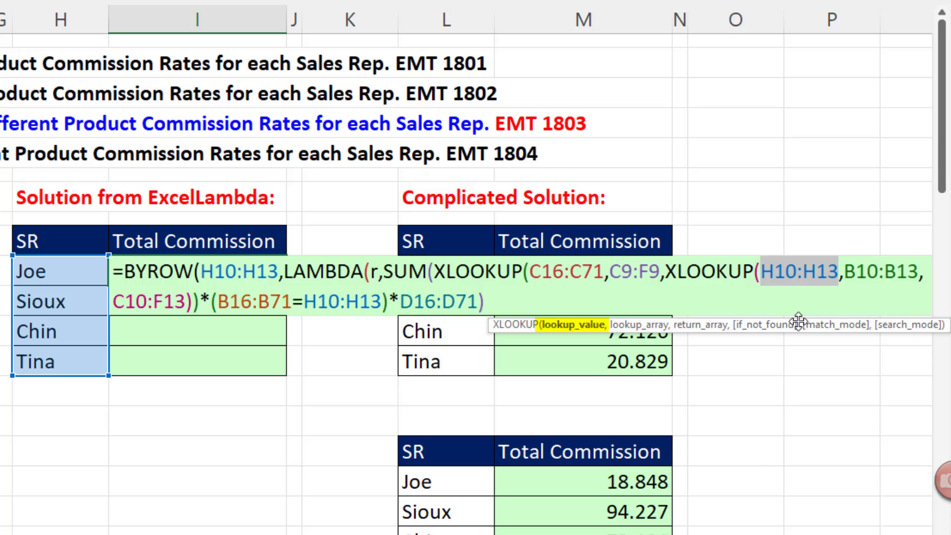
text(r)
double_click(303, 302)
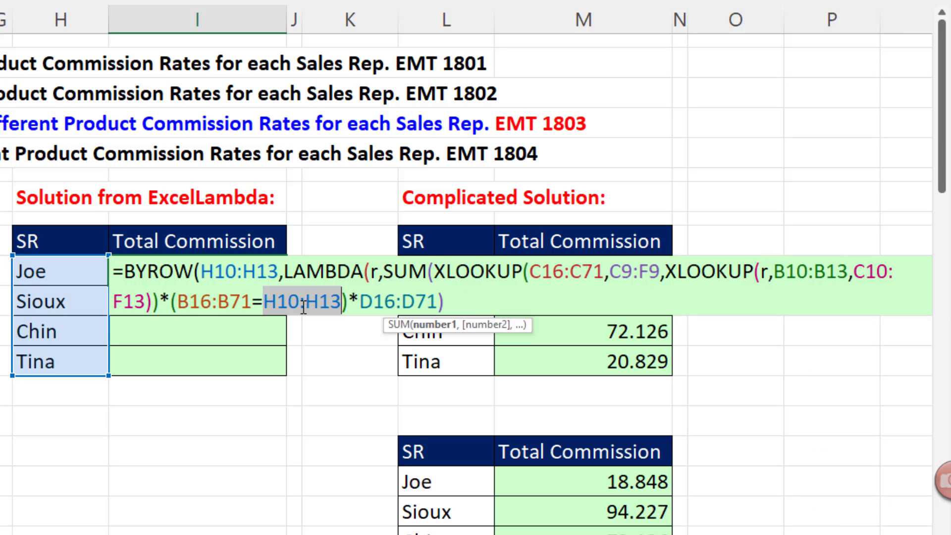
text(r)
click(384, 302)
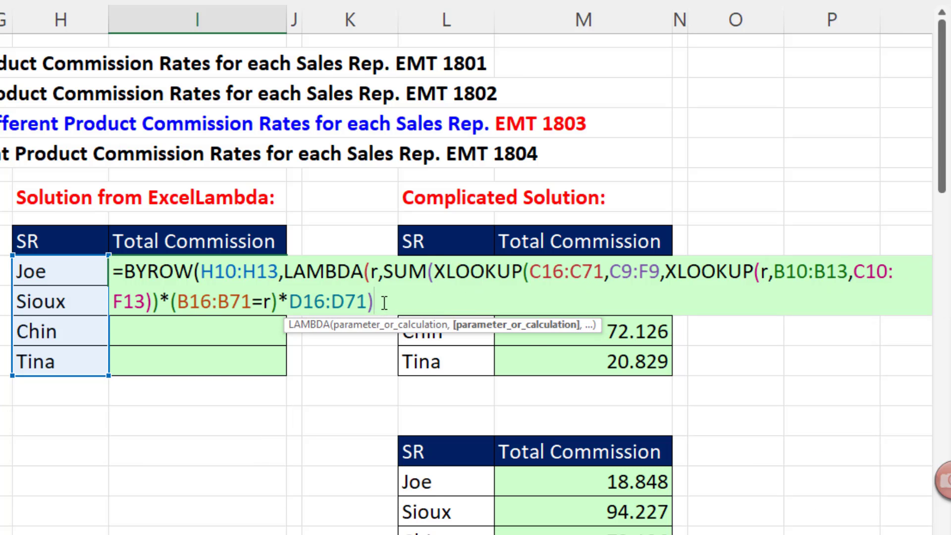
text()))
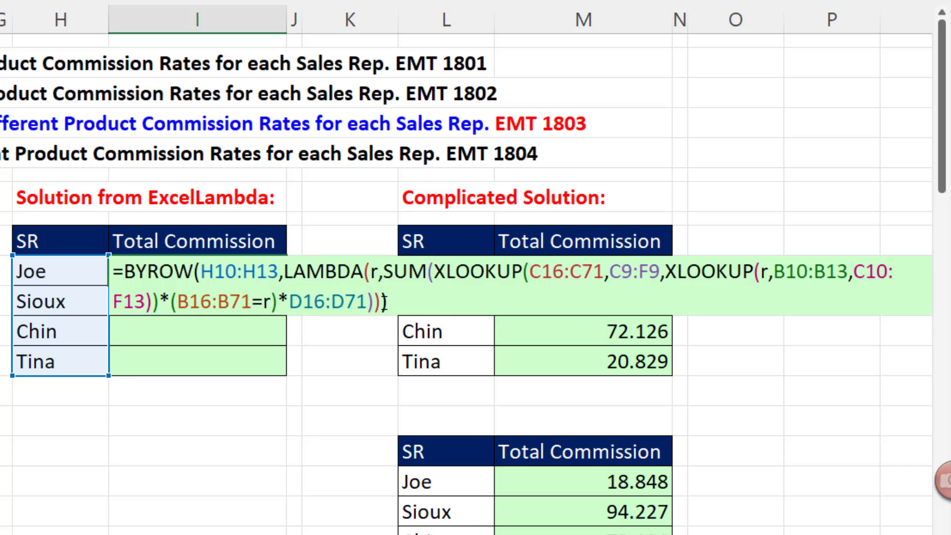
key(Return)
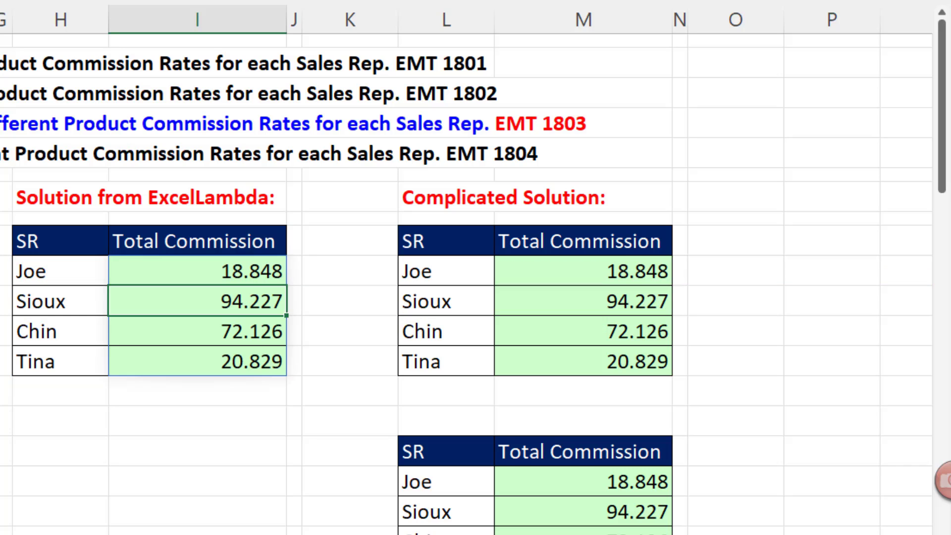
Compare the formulas in E16 and I10 on sheet (1802) with the single BYROW formula in I10 on sheet (1803)
double_click(164, 268)
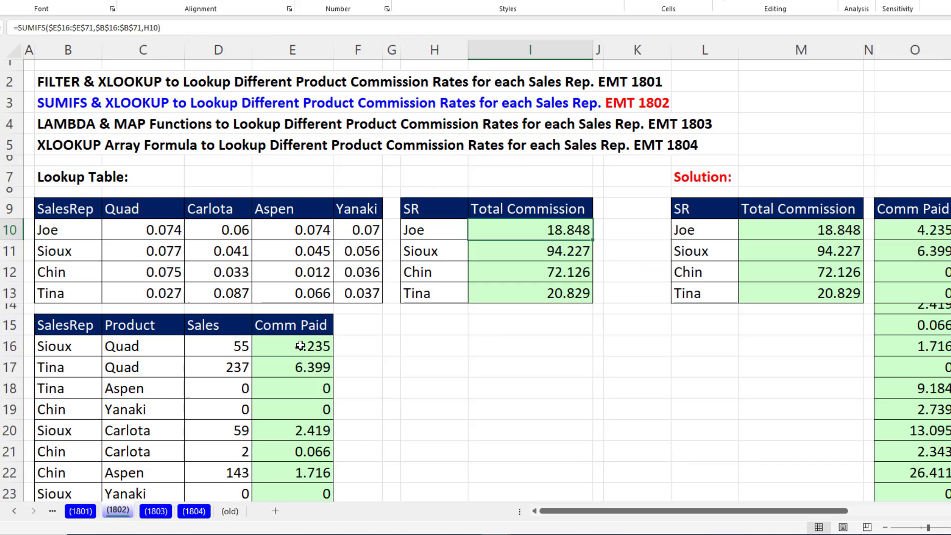
double_click(300, 346)
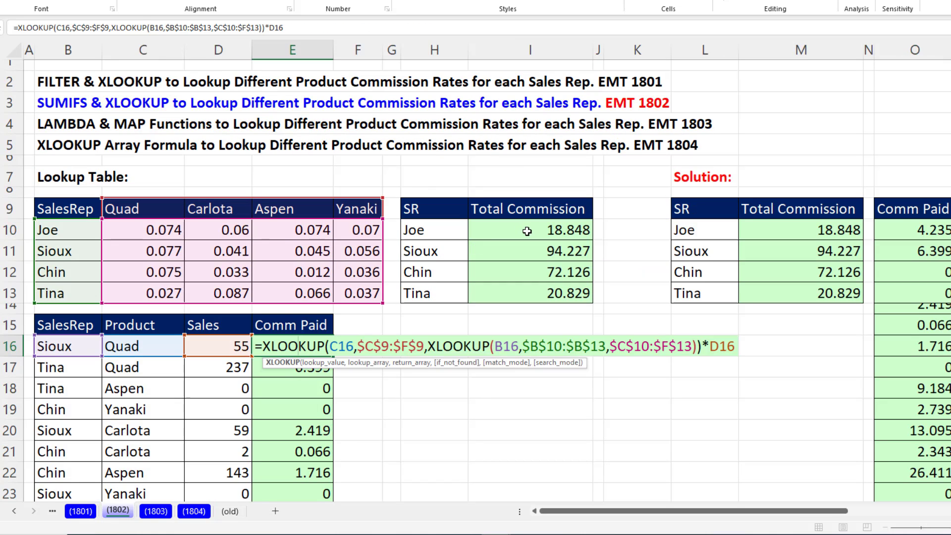
double_click(473, 232)
key(Escape)
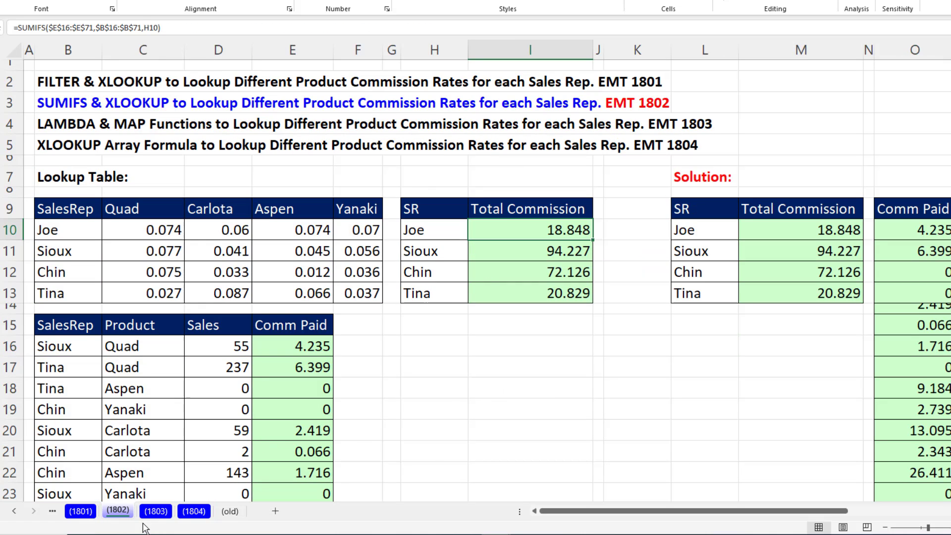
click(155, 511)
double_click(461, 226)
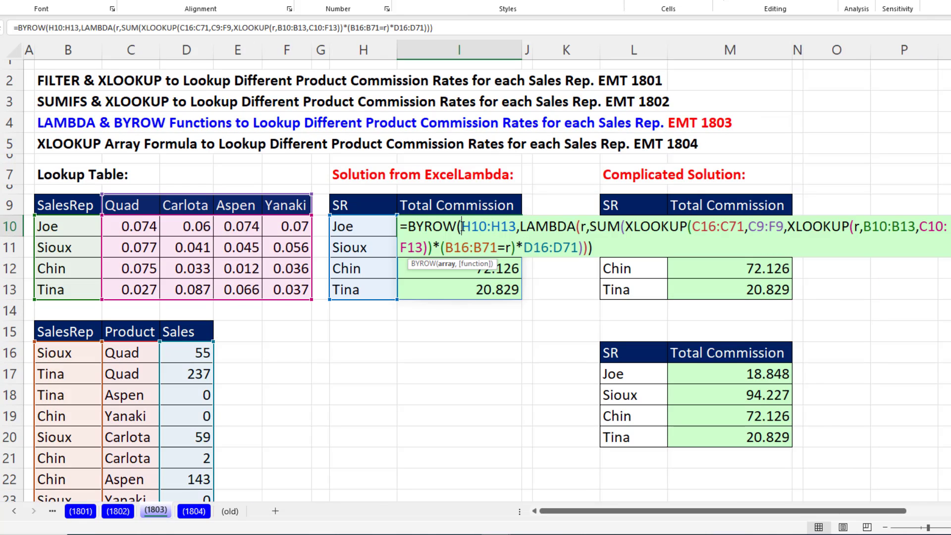